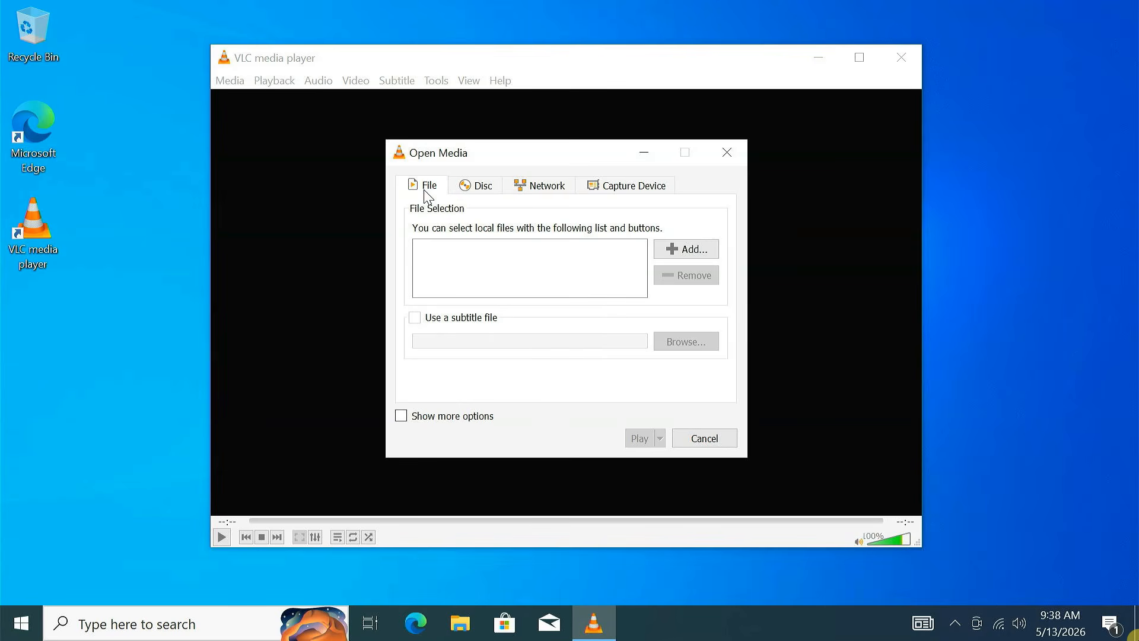
Step: Add the SPIDERQUAKE video from the Videos folder and set it as the source for stream output
left_click(705, 254)
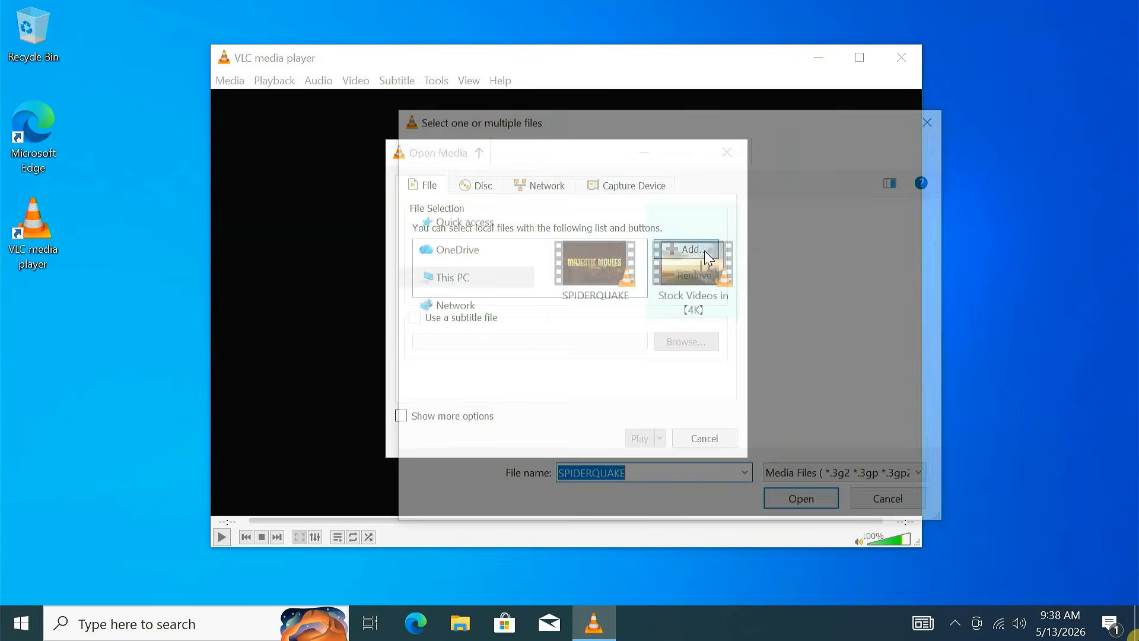
left_click(617, 265)
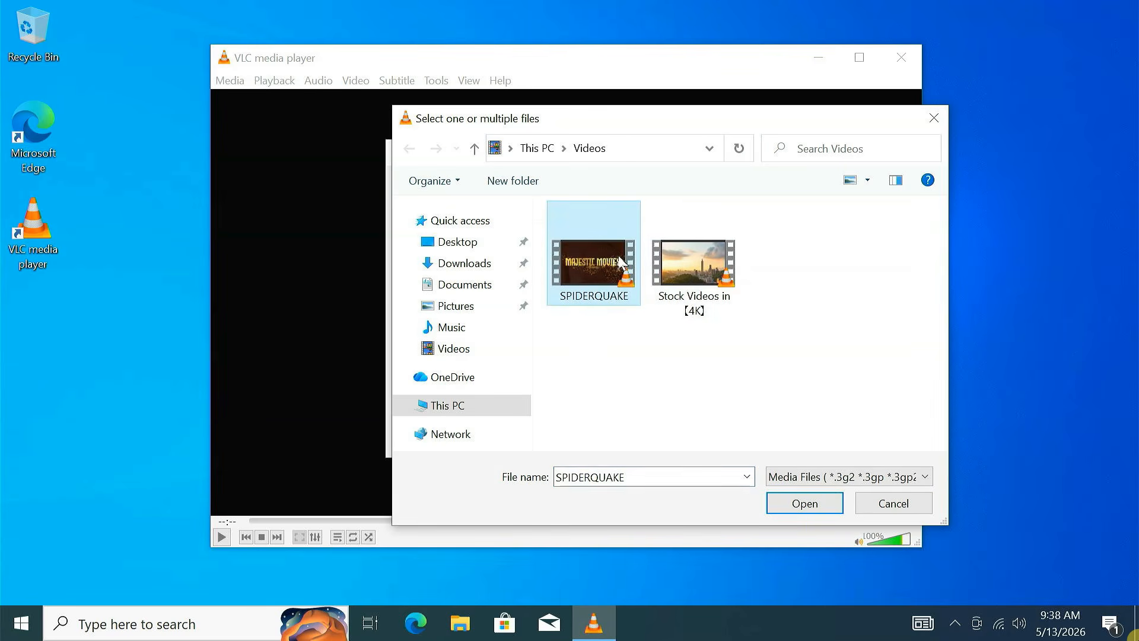
left_click(821, 514)
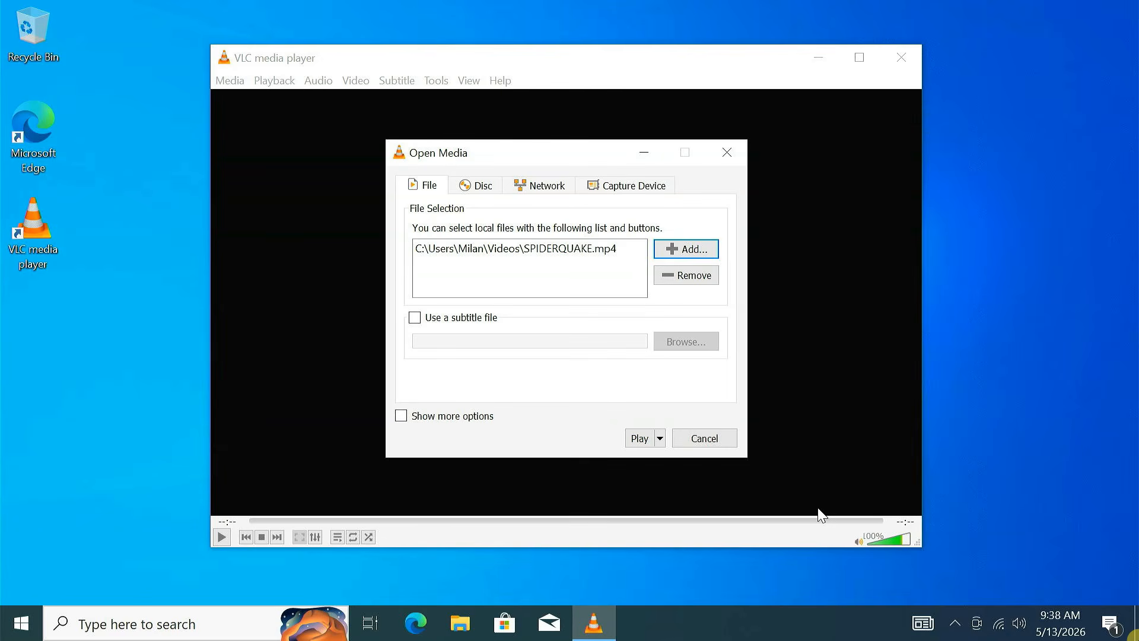
left_click(661, 438)
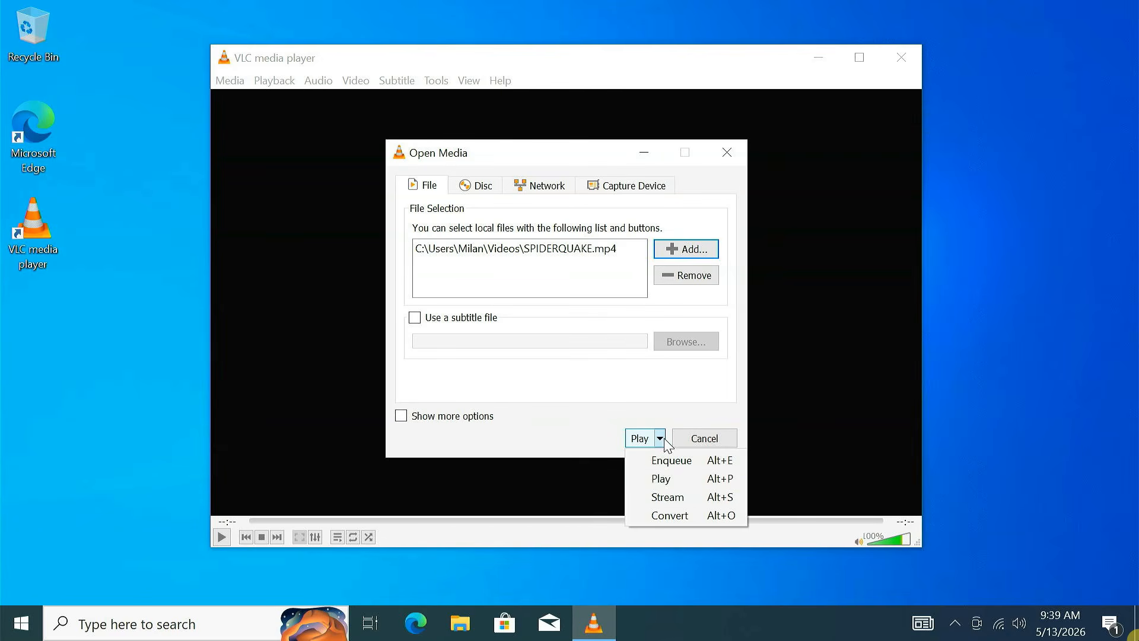
left_click(668, 497)
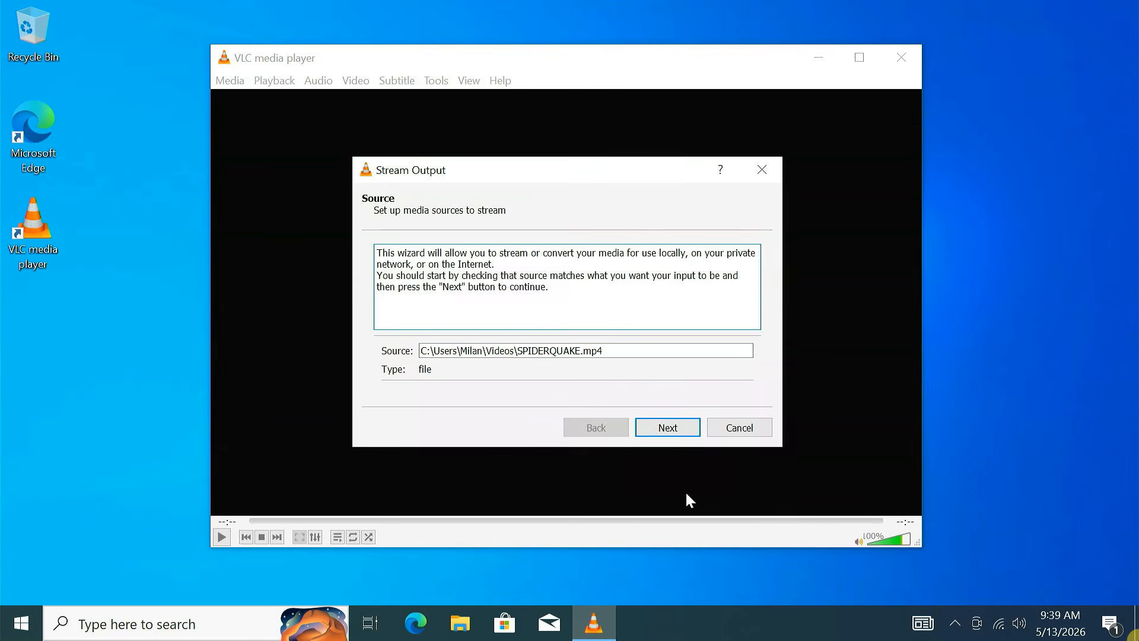
left_click(683, 434)
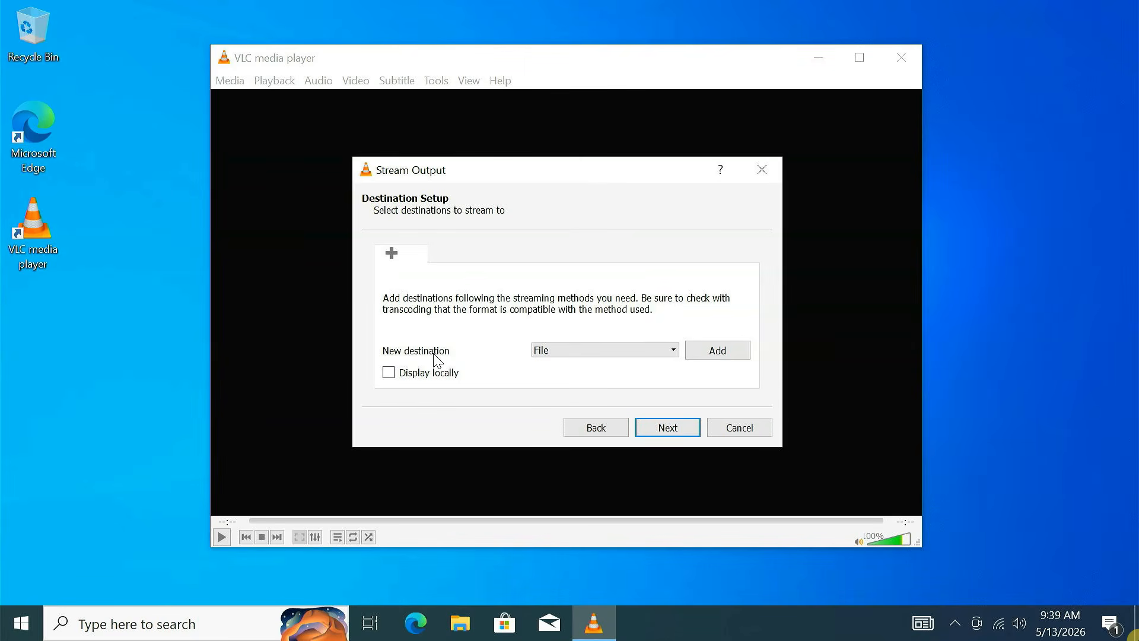
Step: Add an HTTP streaming destination with local display enabled, accepting port 8080 and path /
left_click(598, 351)
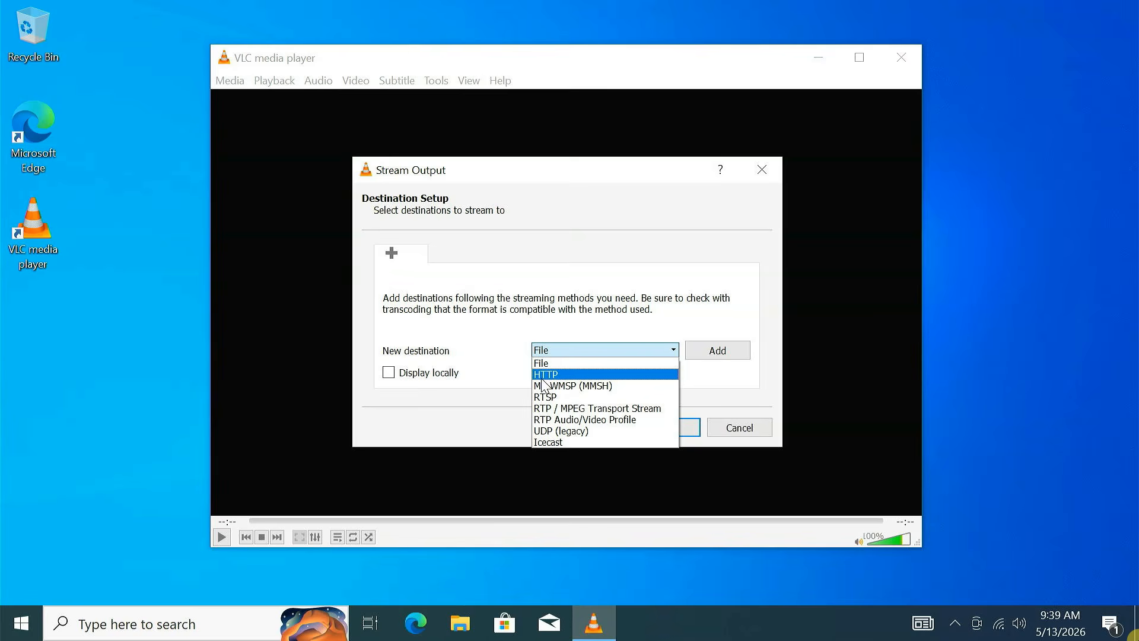
left_click(562, 376)
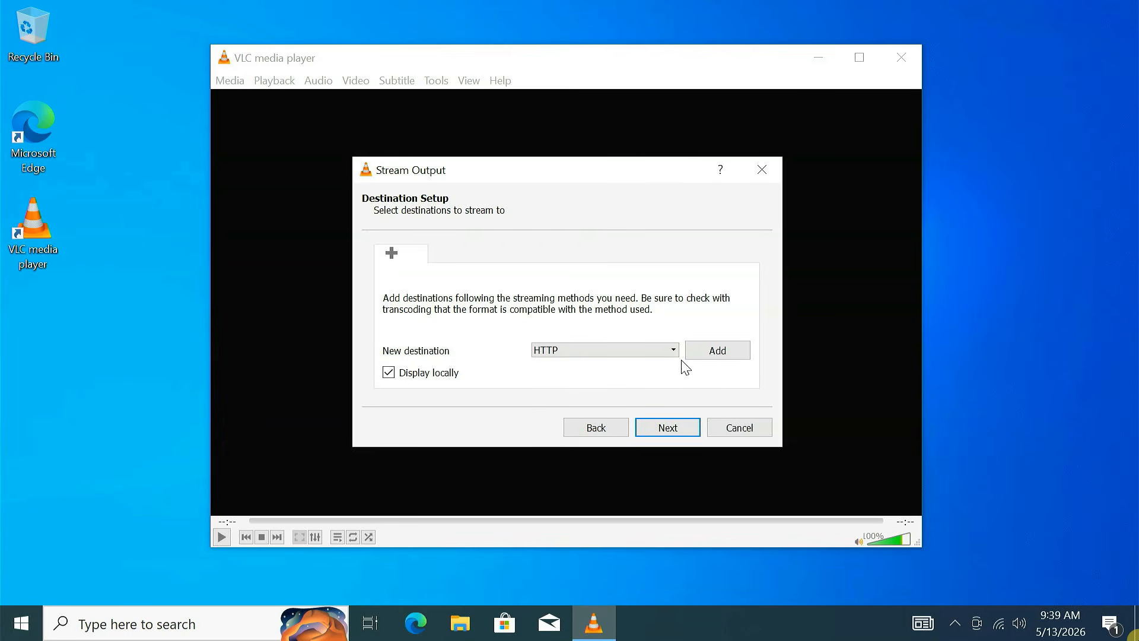
left_click(716, 351)
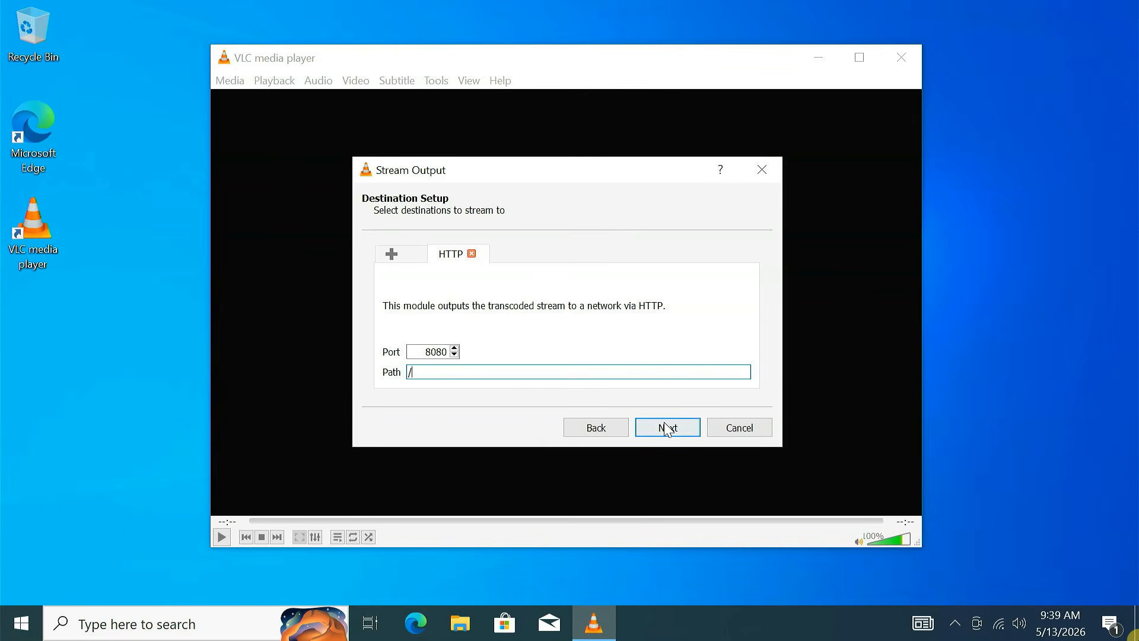
left_click(685, 430)
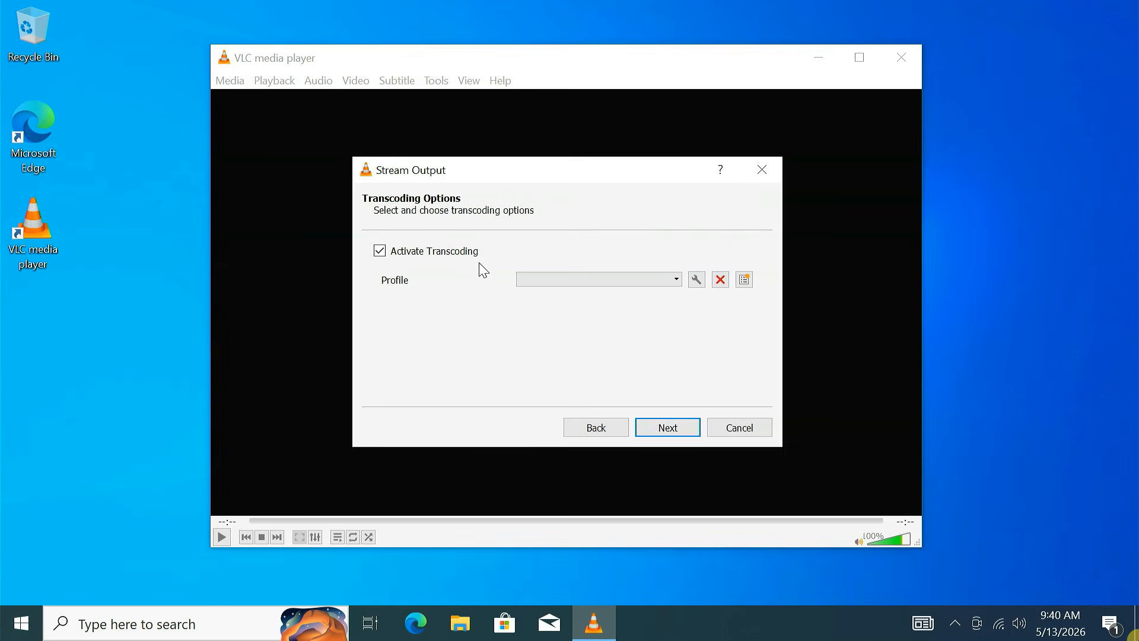
Step: Start the stream with transcoding deactivated, and pause the video playback
left_click(668, 282)
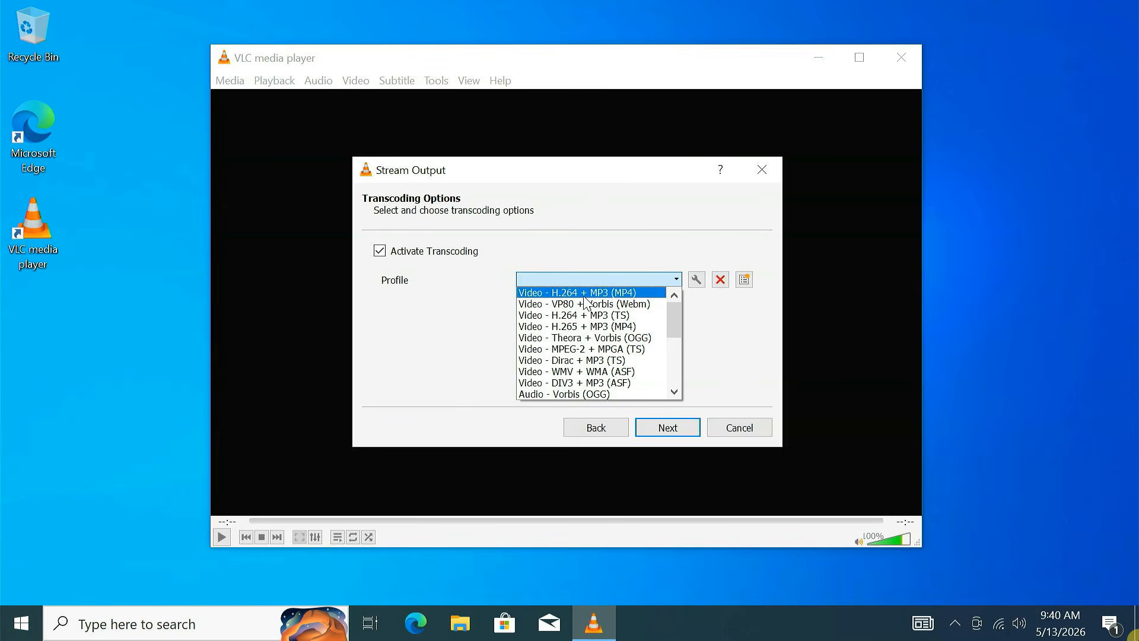
left_click(470, 307)
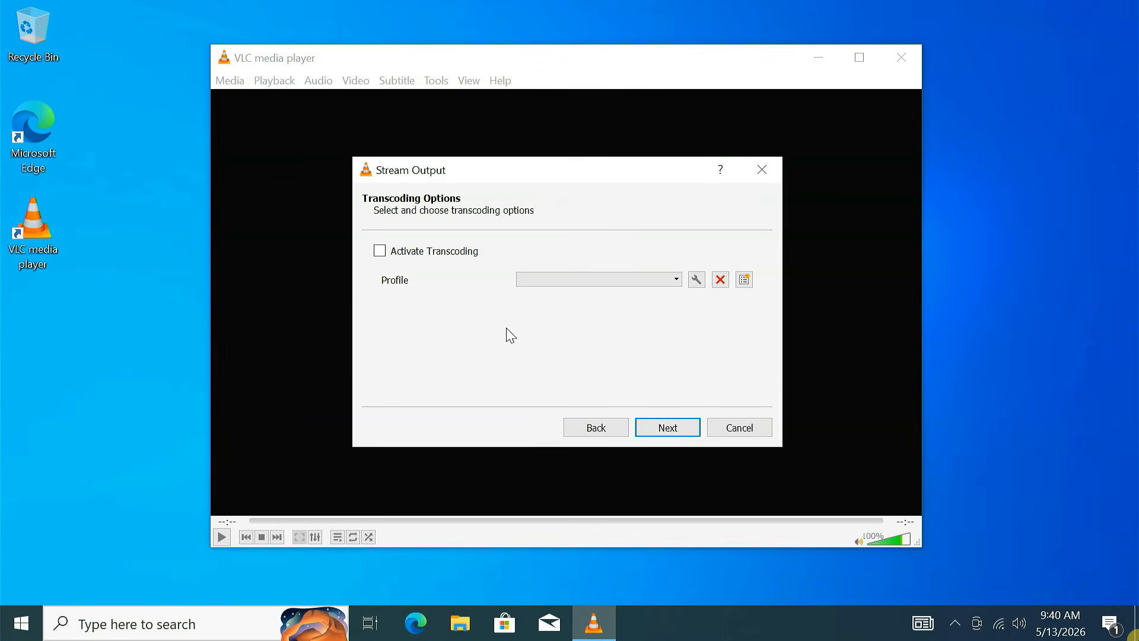
left_click(681, 432)
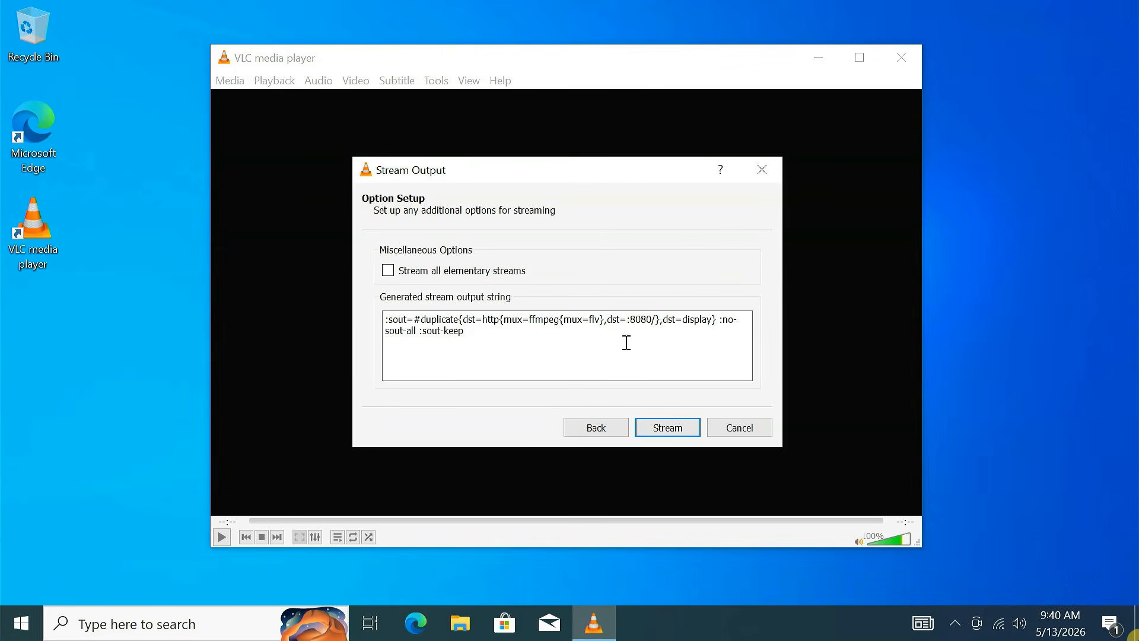
left_click(674, 436)
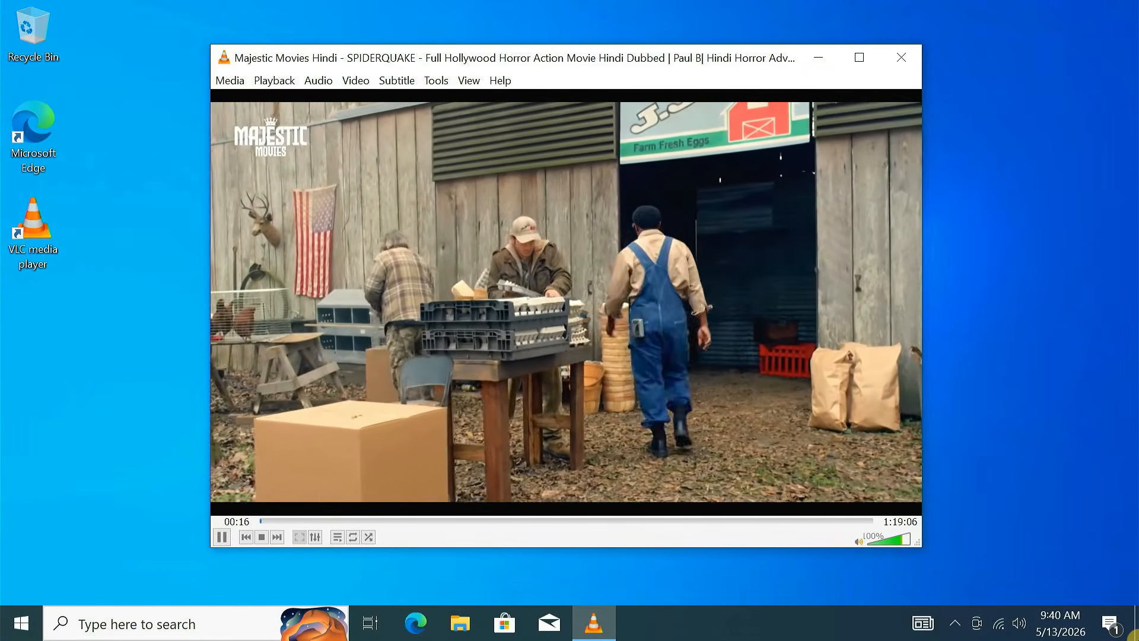
left_click(222, 536)
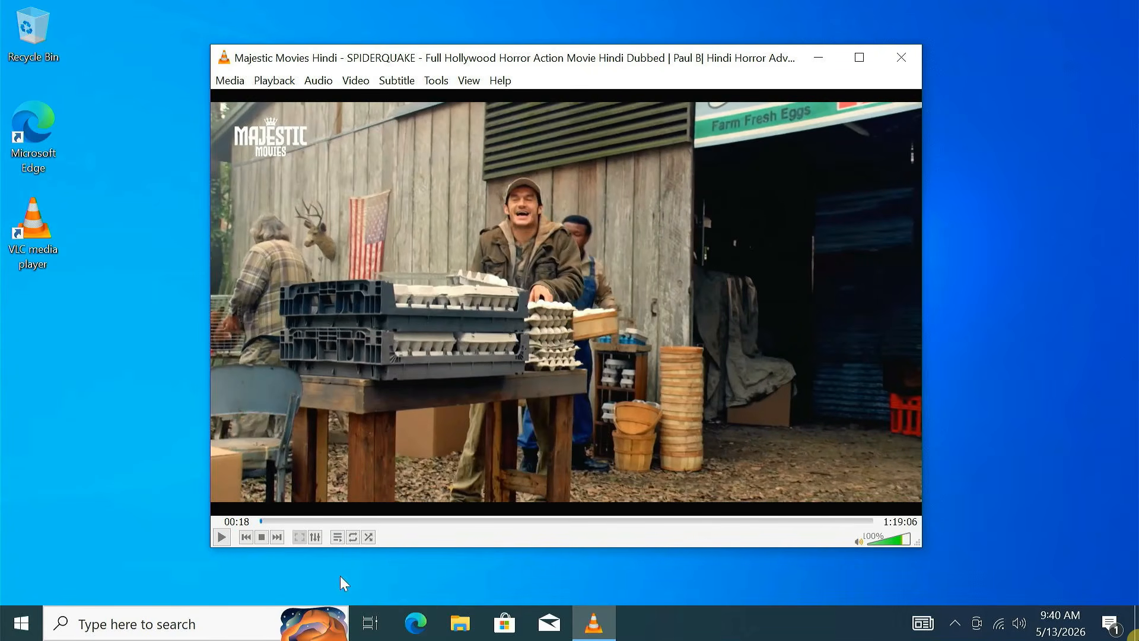
Step: Switch to Microsoft Edge, open the router page at 192.168.0.1 and log in with the local password
left_click(415, 623)
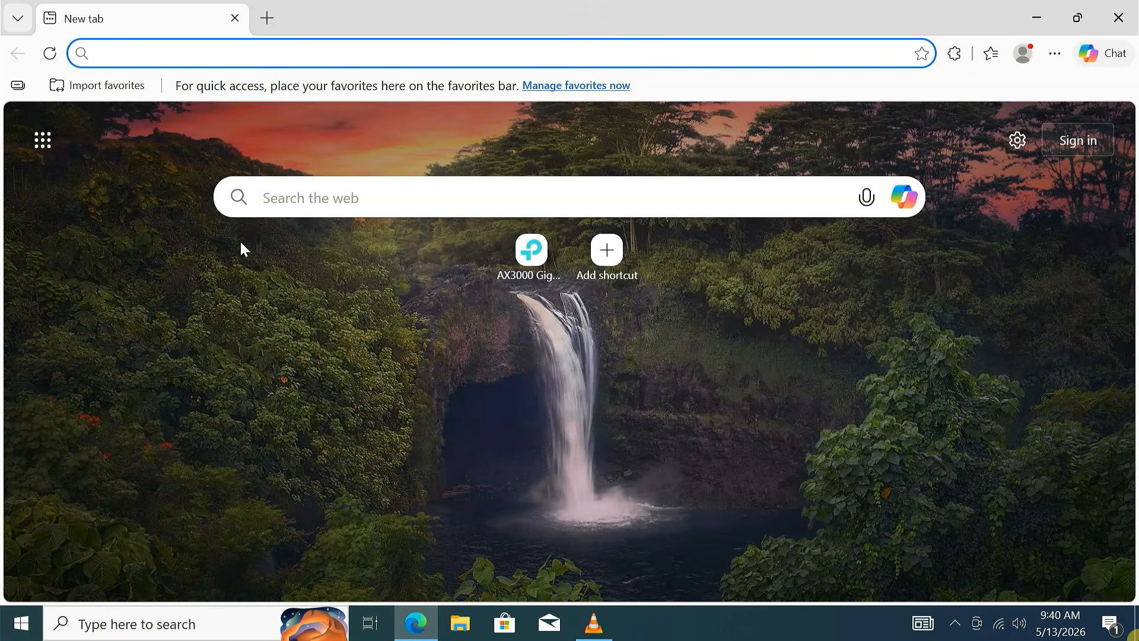
type("192.168.0.1")
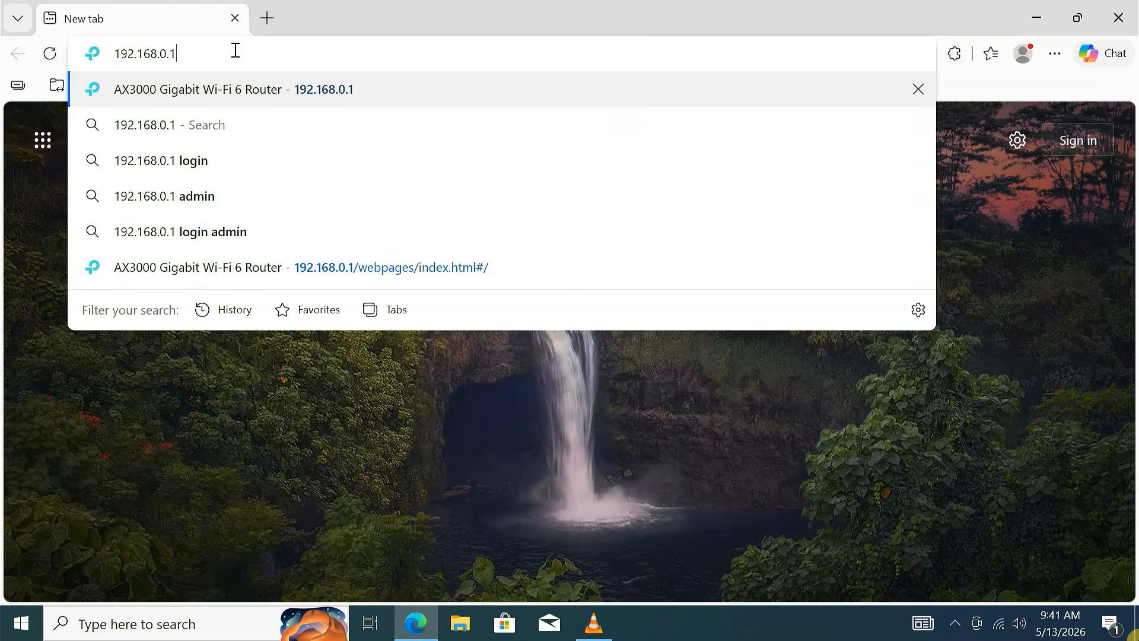
key("Return")
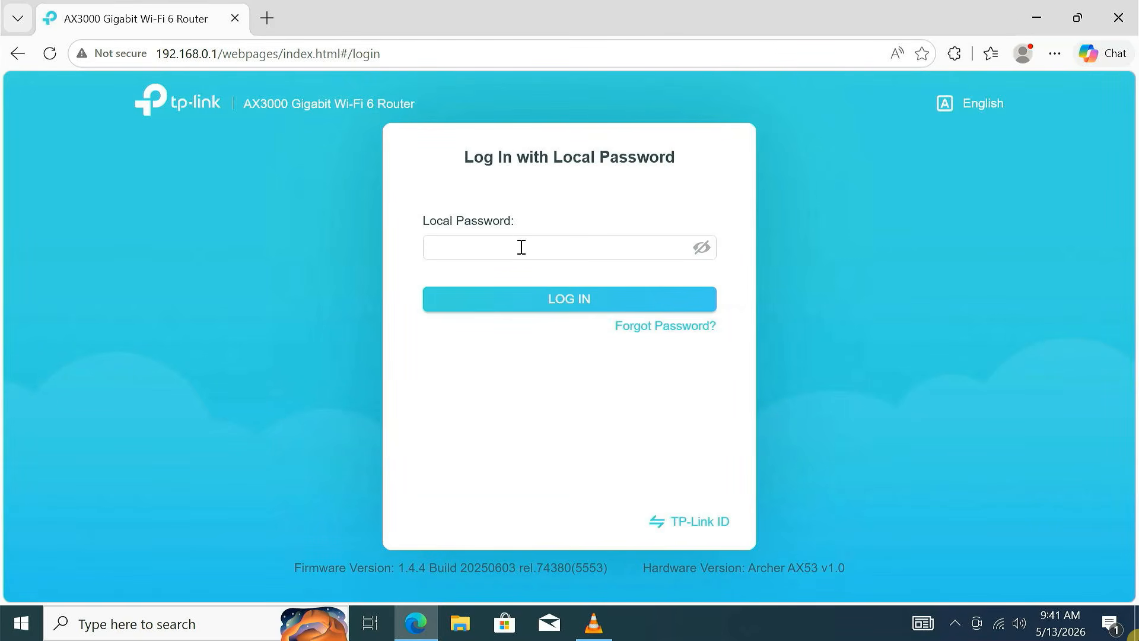
left_click(522, 246)
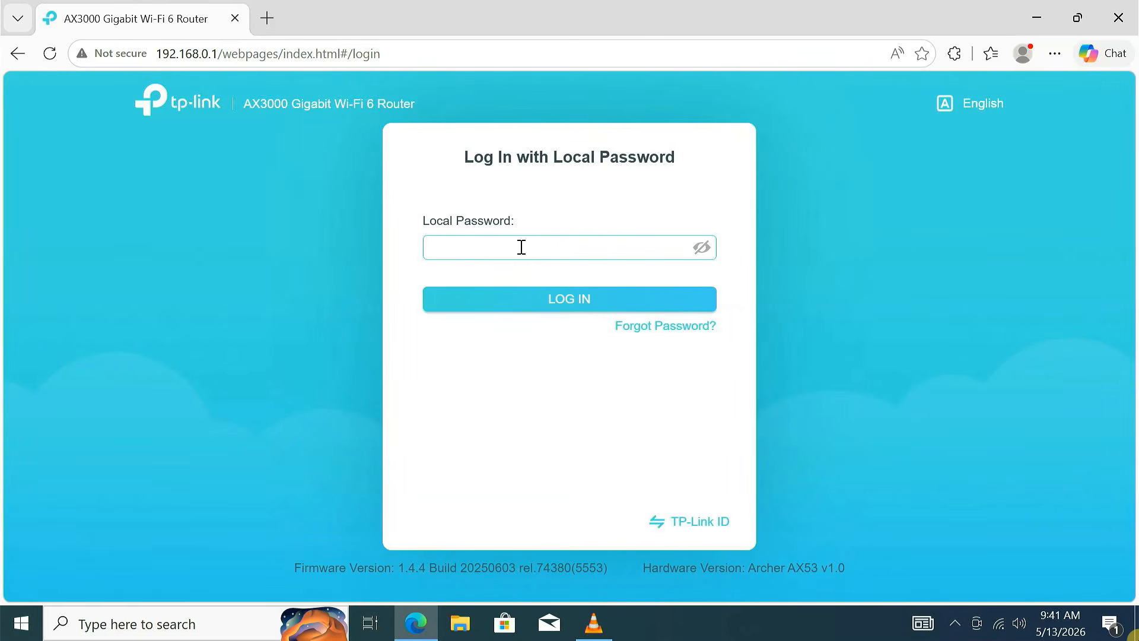
type("***")
left_click(571, 305)
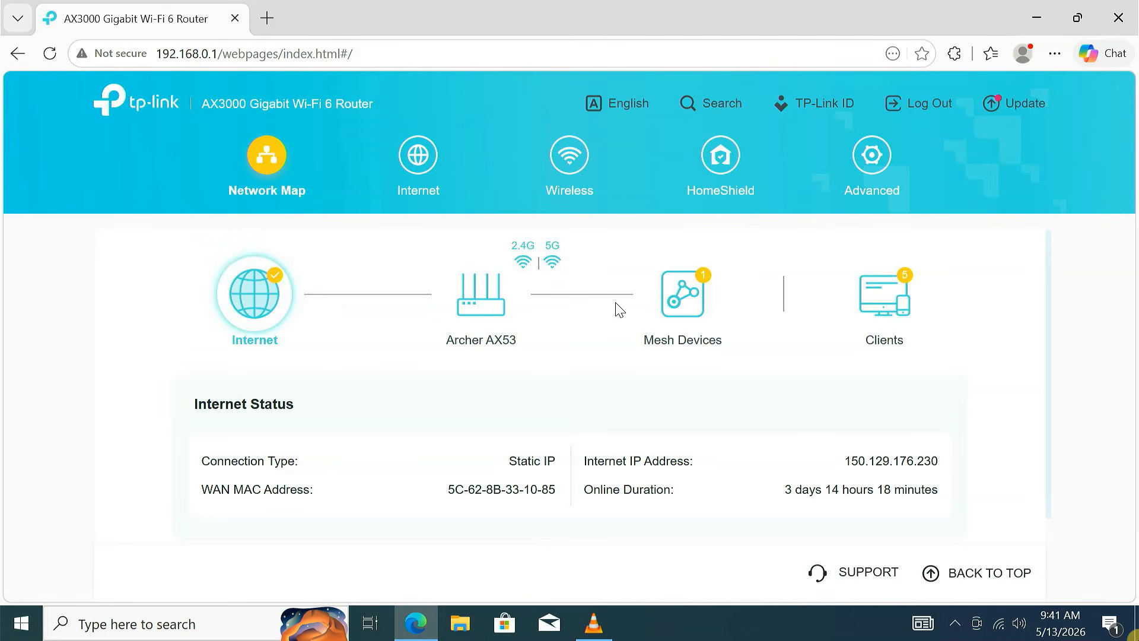
Step: Open the router's advanced NAT Forwarding settings for Port Forwarding
left_click(888, 158)
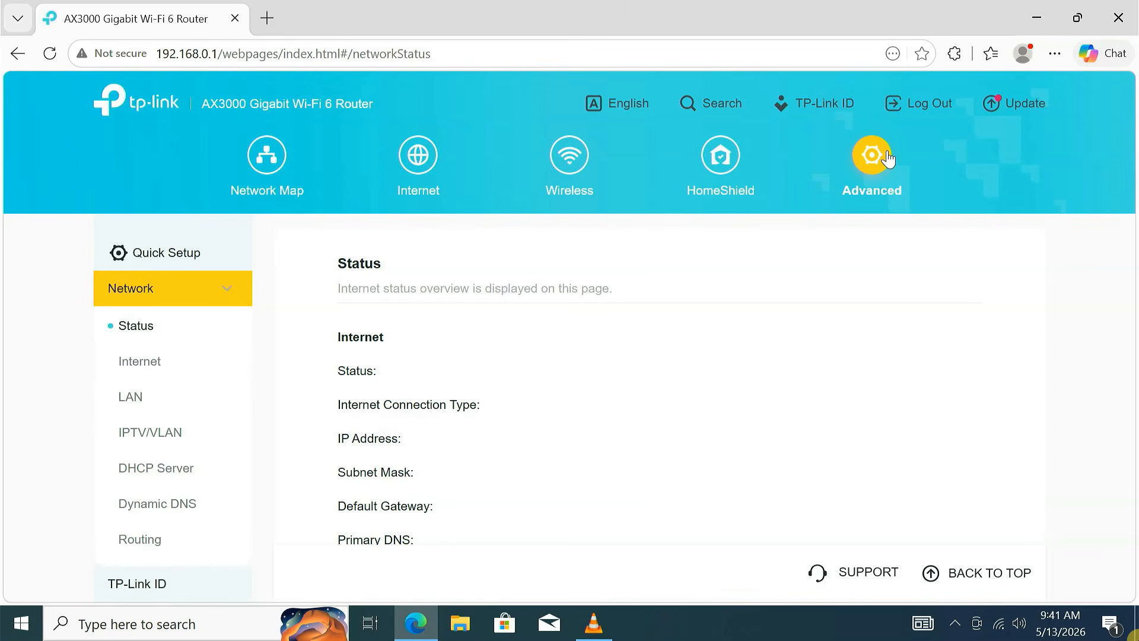
scroll(229, 403, "down", 3)
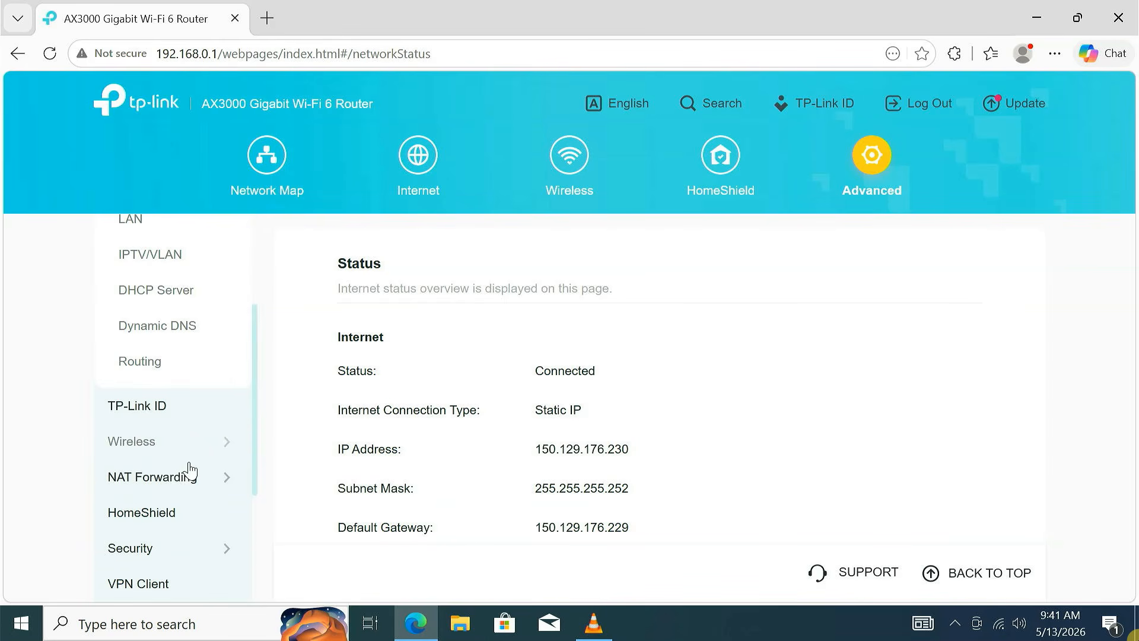
left_click(160, 488)
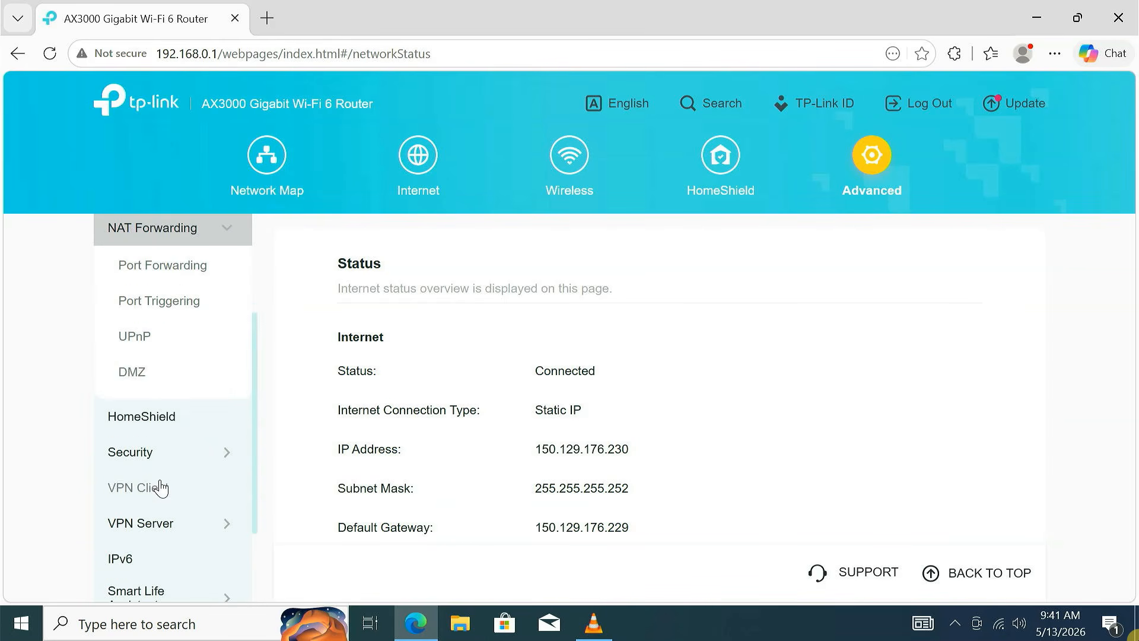
left_click(170, 272)
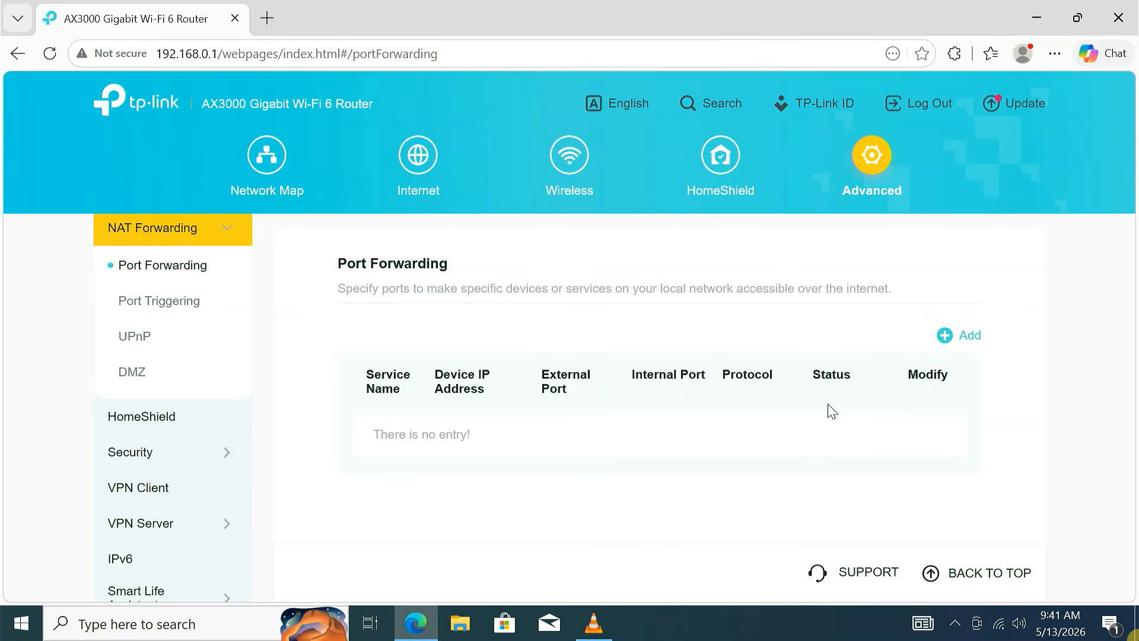
Step: Create a new port forwarding entry with the service name VLC
left_click(958, 334)
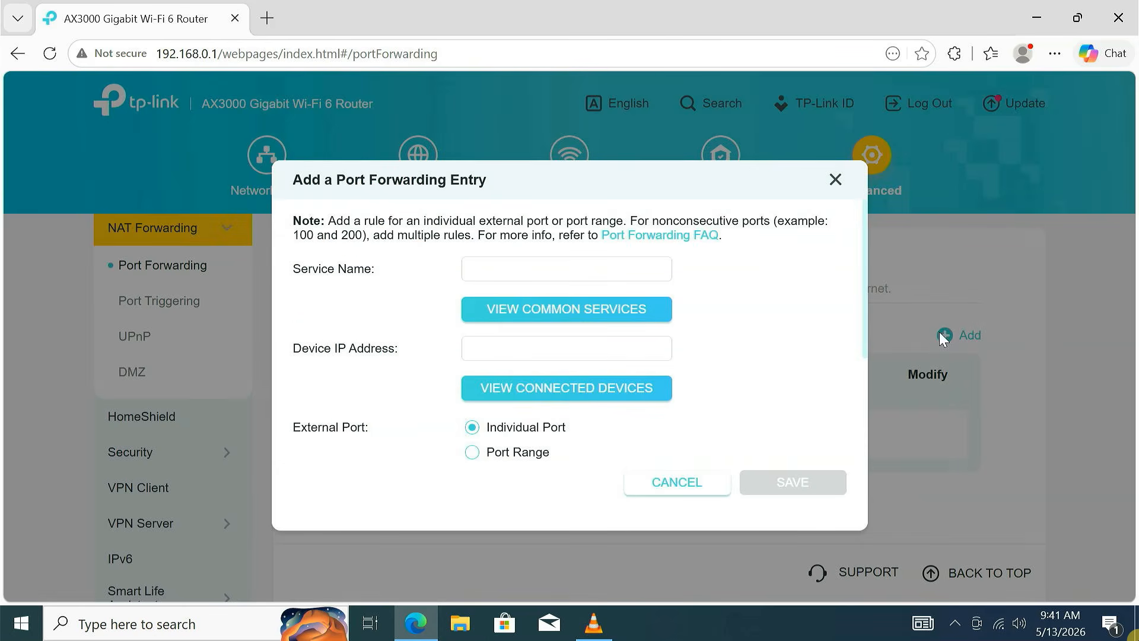
left_click(534, 270)
type("VLC")
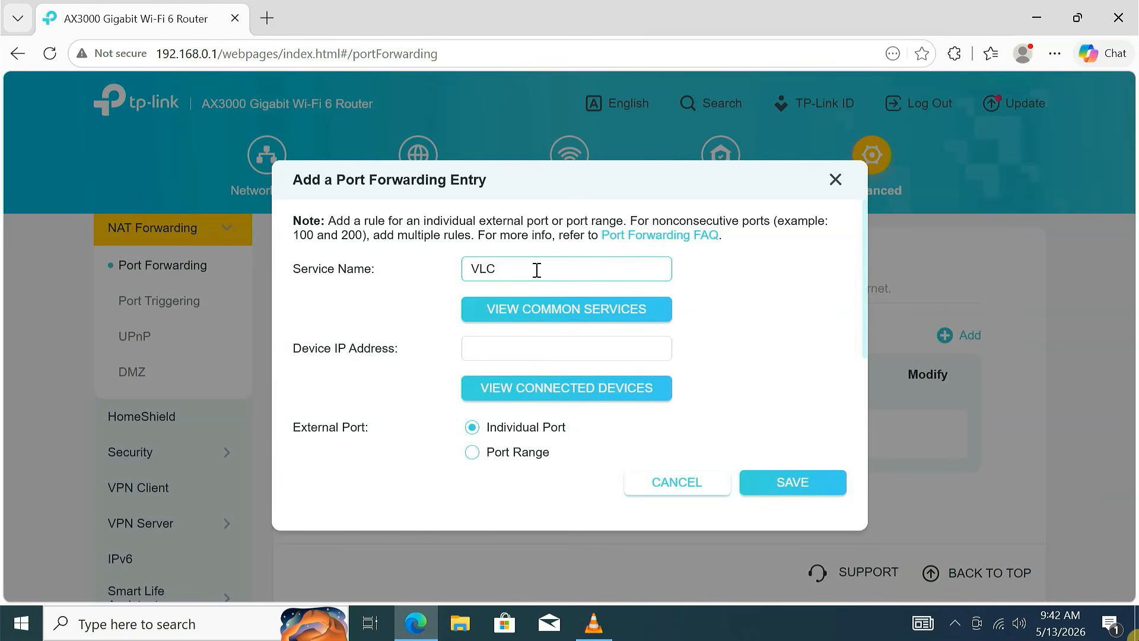
Step: Fill in the entry's device IP address by choosing DESKTOP-KUG9SE4 from the connected devices
left_click(540, 355)
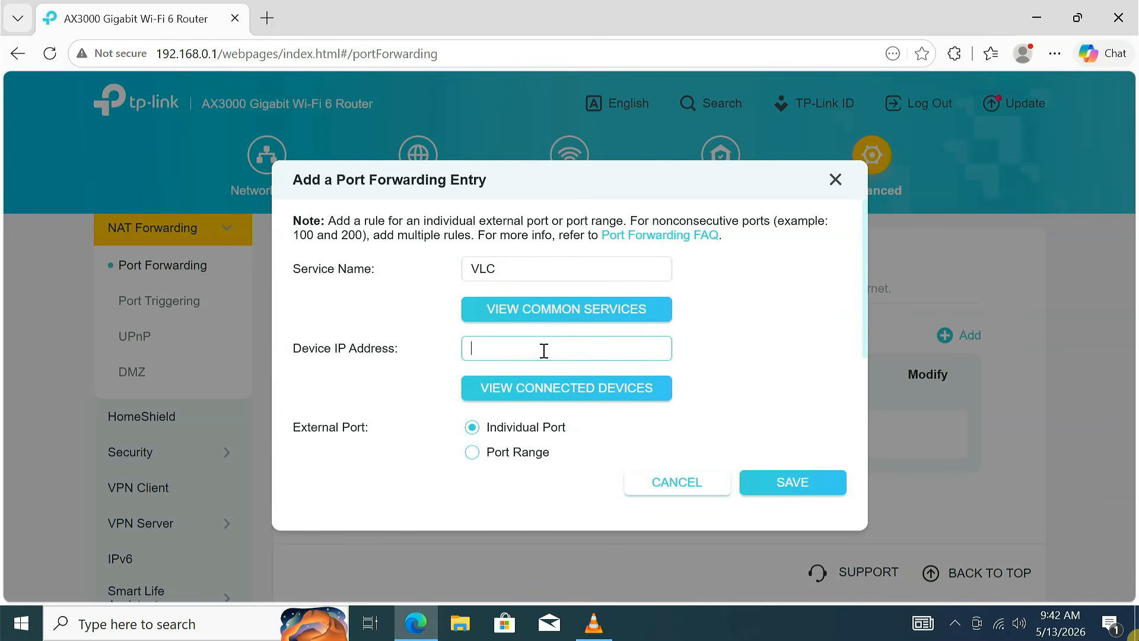
left_click(568, 393)
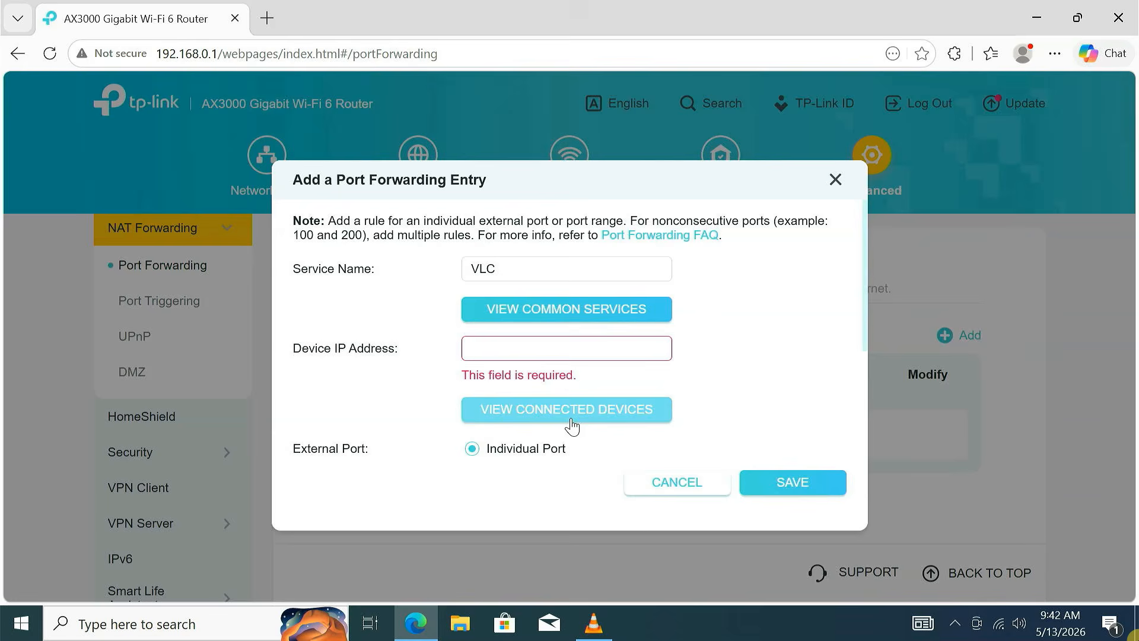
left_click(570, 419)
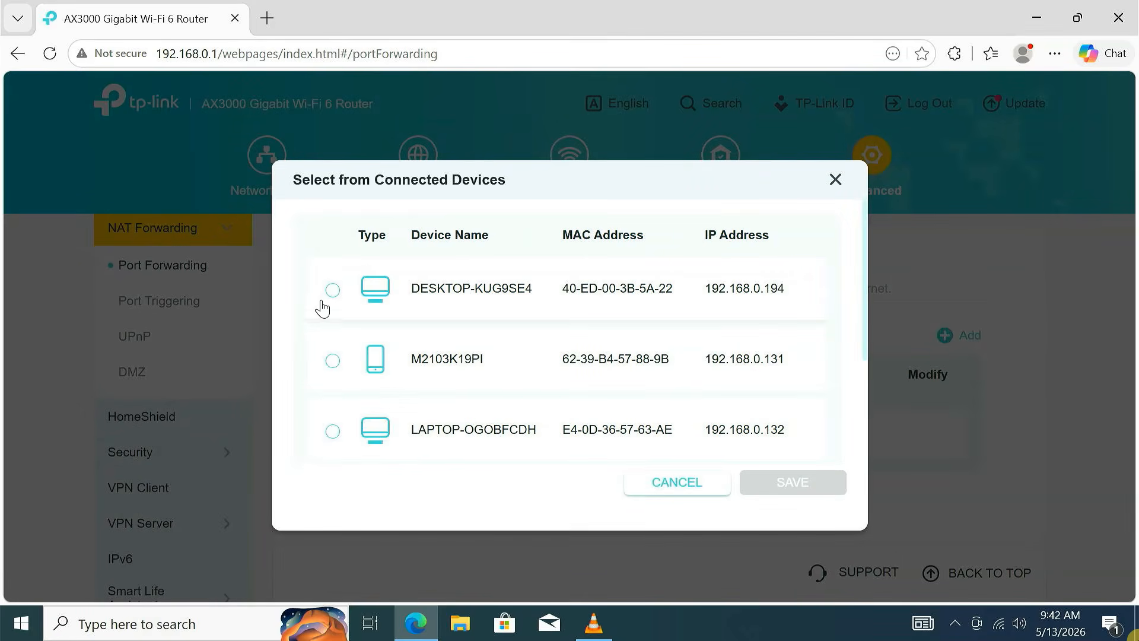
left_click(332, 290)
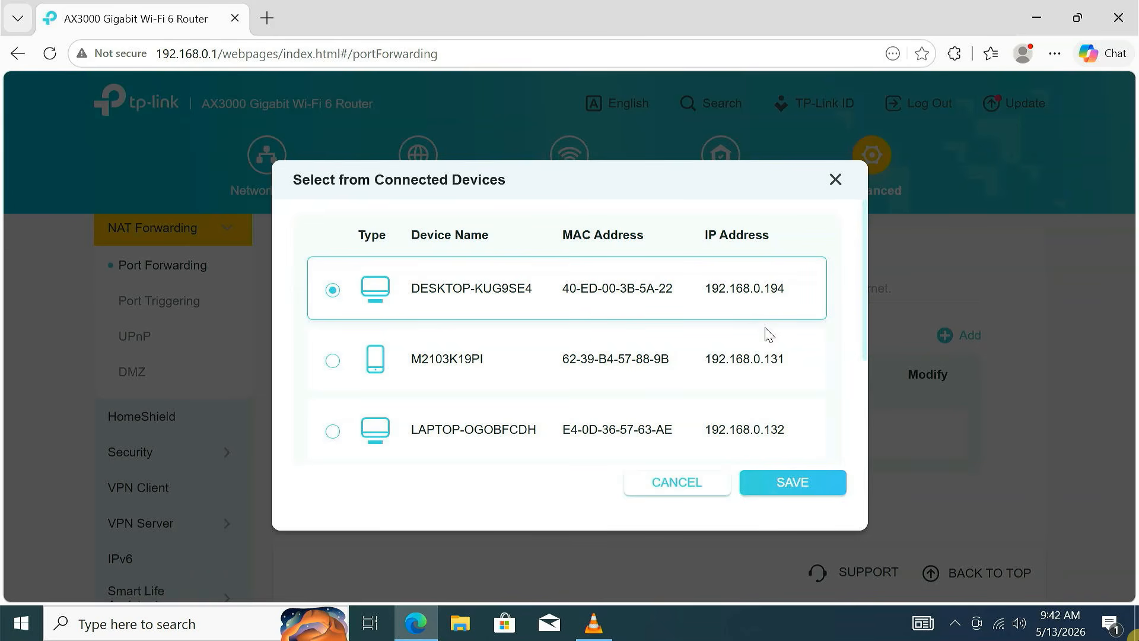
left_click(809, 485)
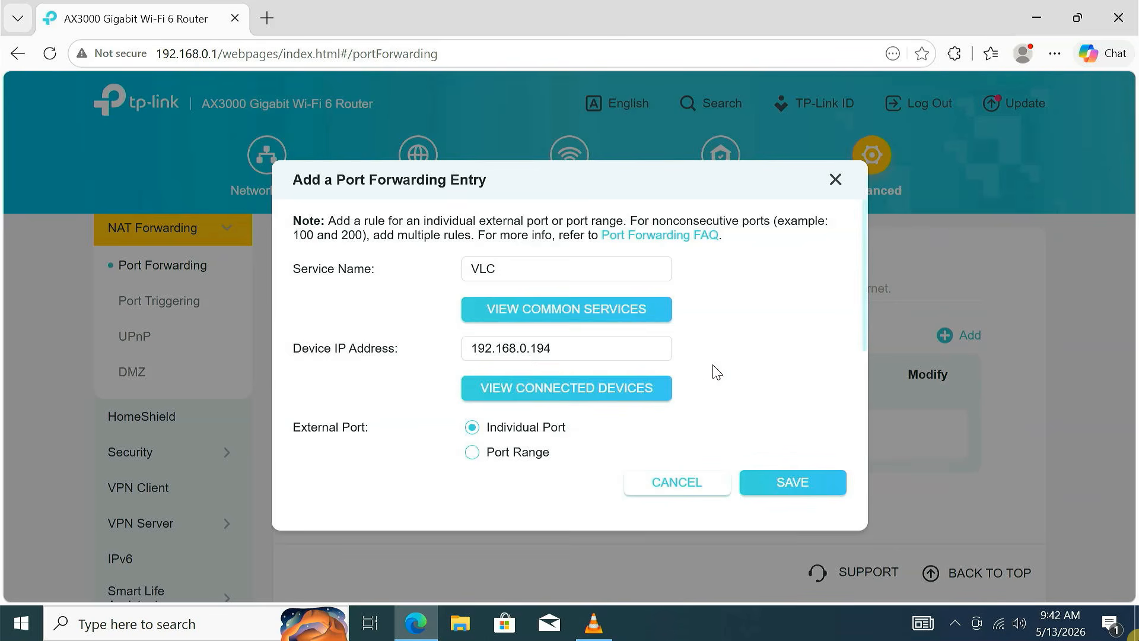
Step: Set both the external port and the internal port of the VLC forwarding entry to 8080
scroll(717, 372, "down", 3)
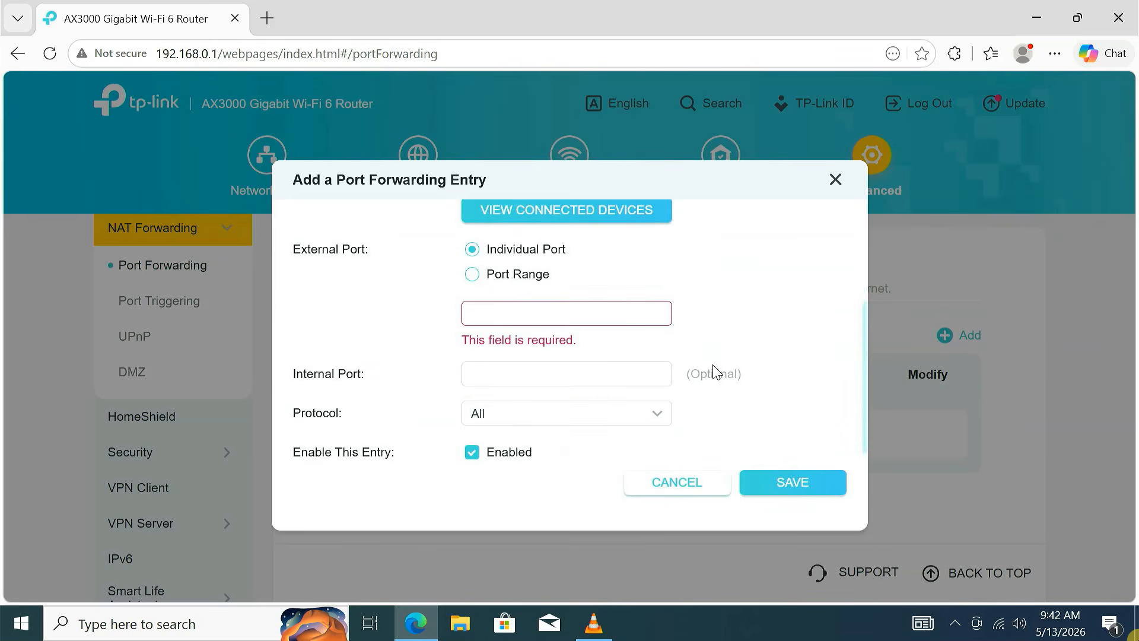
left_click(539, 315)
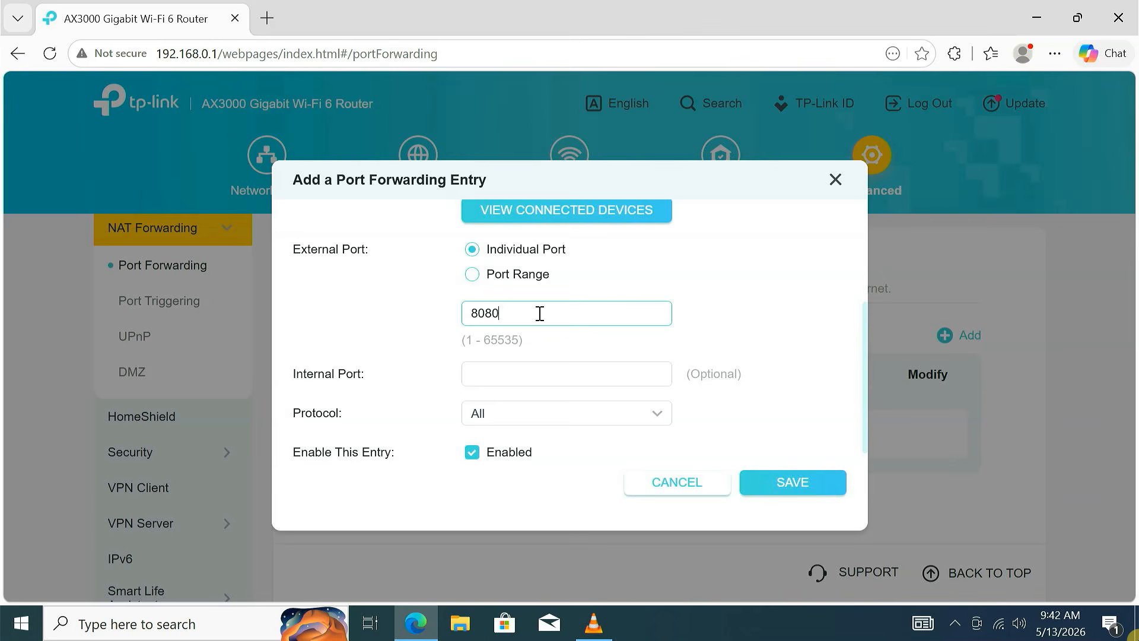
left_click(541, 373)
type("8080")
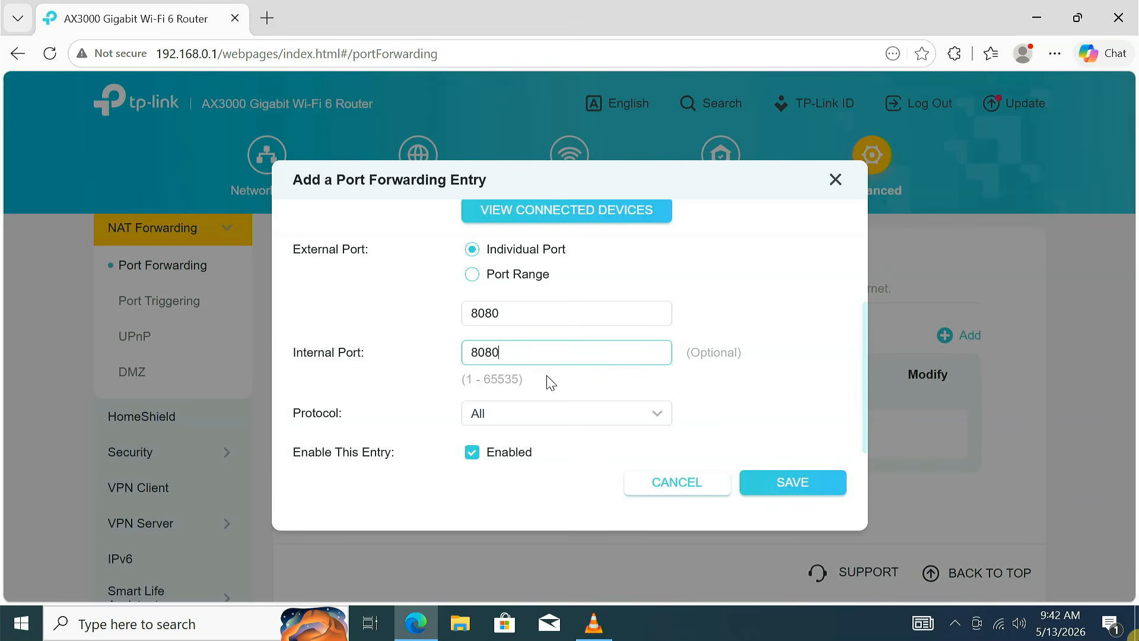
Step: Choose All as the entry's protocol and save the enabled port forwarding entry
left_click(552, 414)
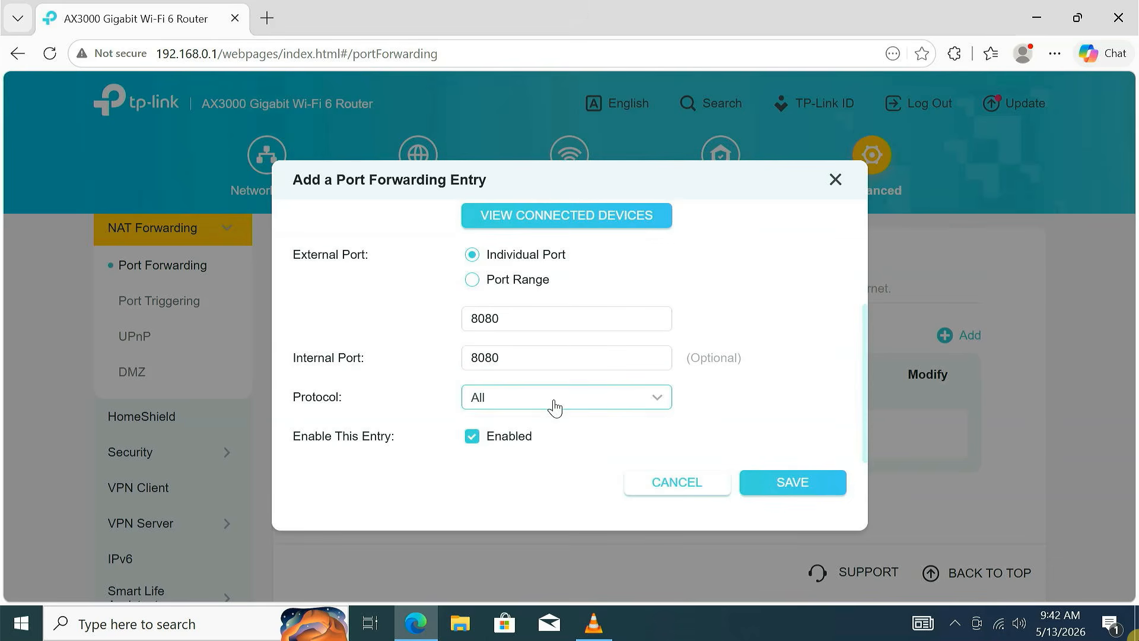
left_click(554, 408)
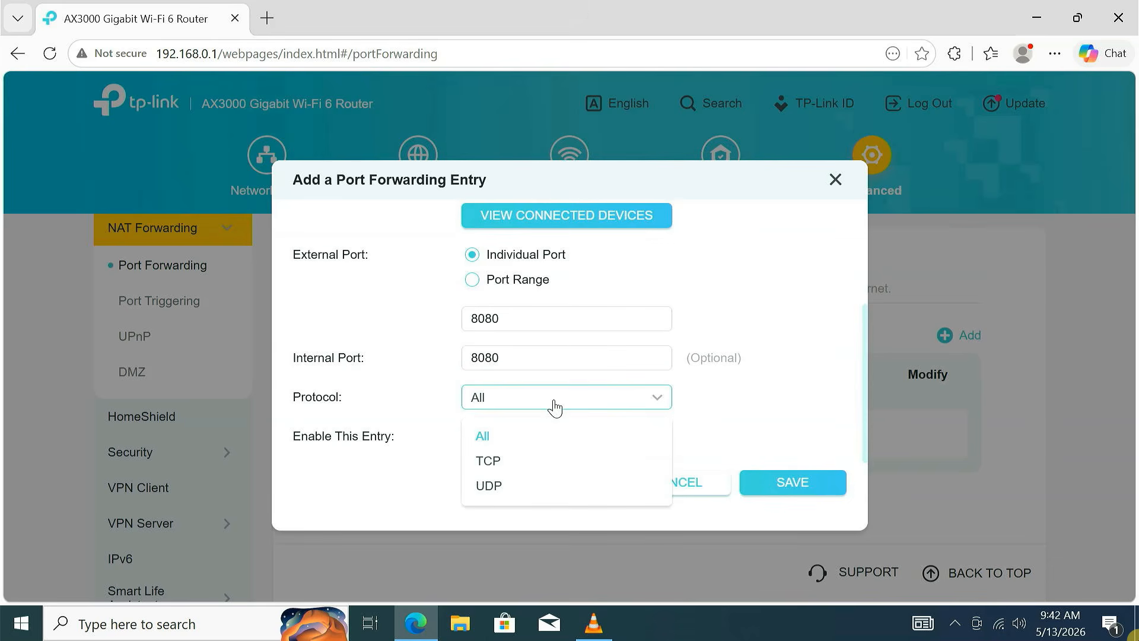
left_click(504, 442)
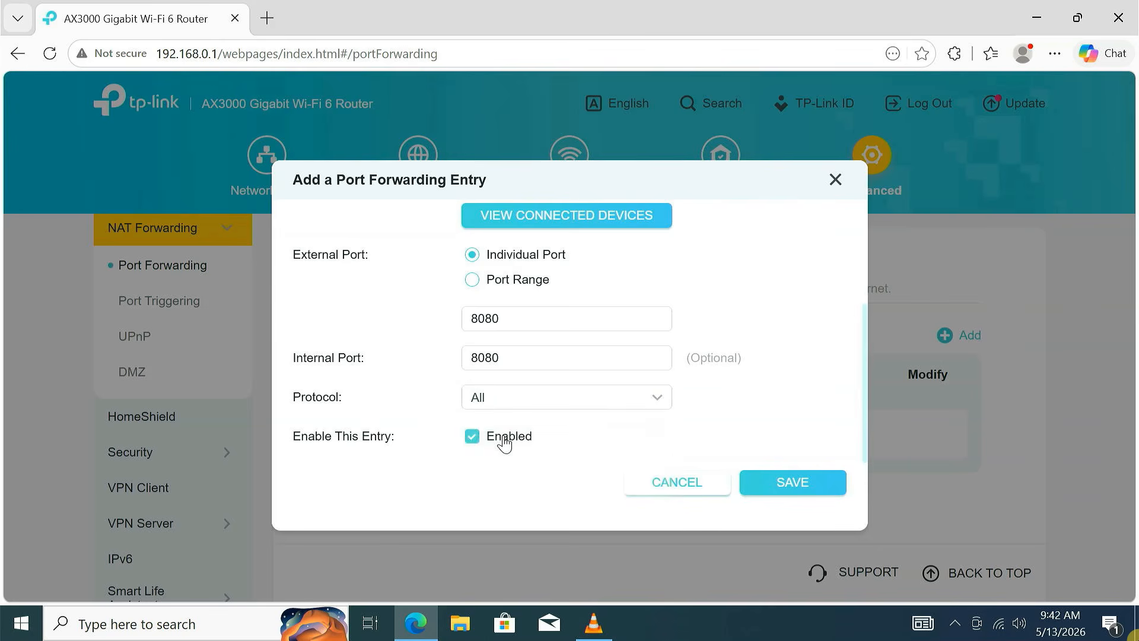
left_click(783, 487)
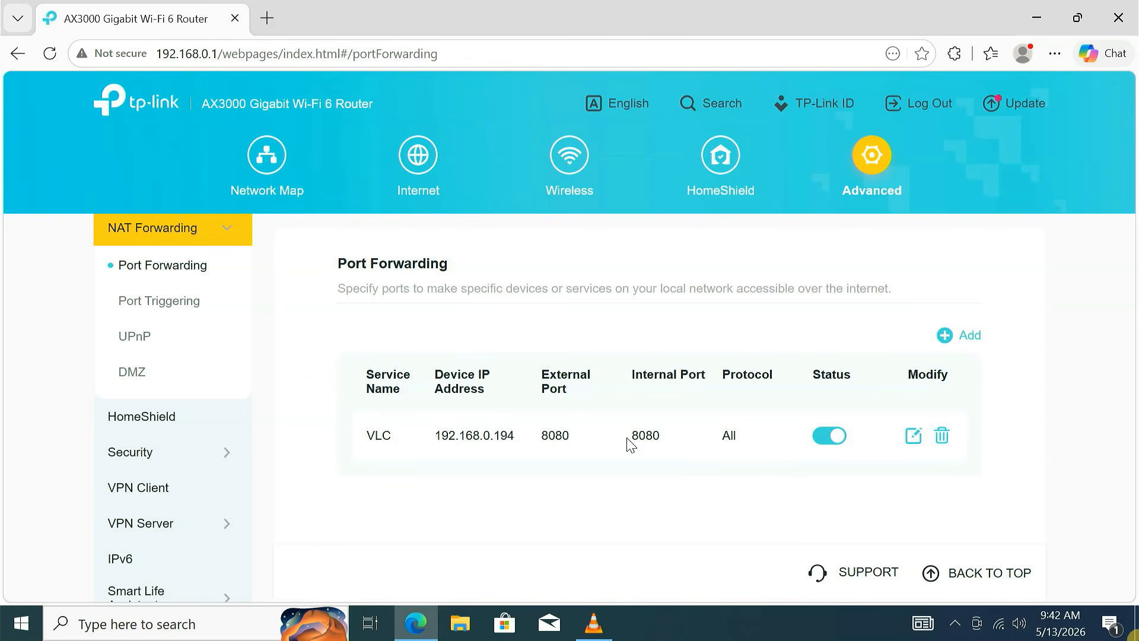
Step: Check the internal port and device IP address of the VLC entry in the port forwarding table
left_click_drag(630, 438, 666, 439)
left_click(668, 450)
left_click_drag(432, 443, 517, 445)
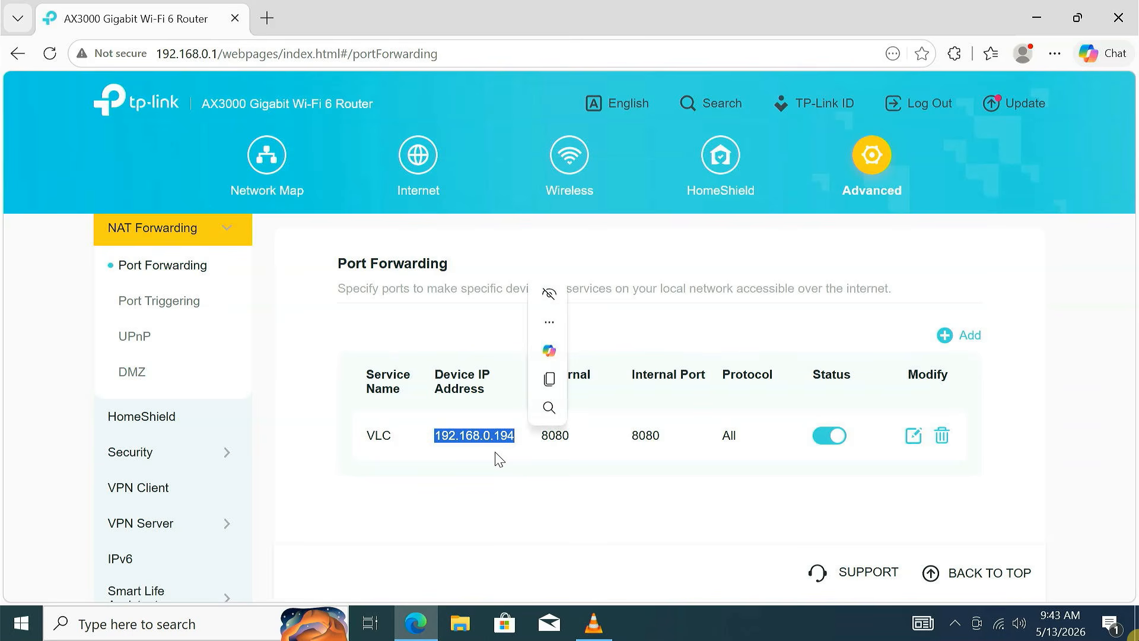
left_click(495, 454)
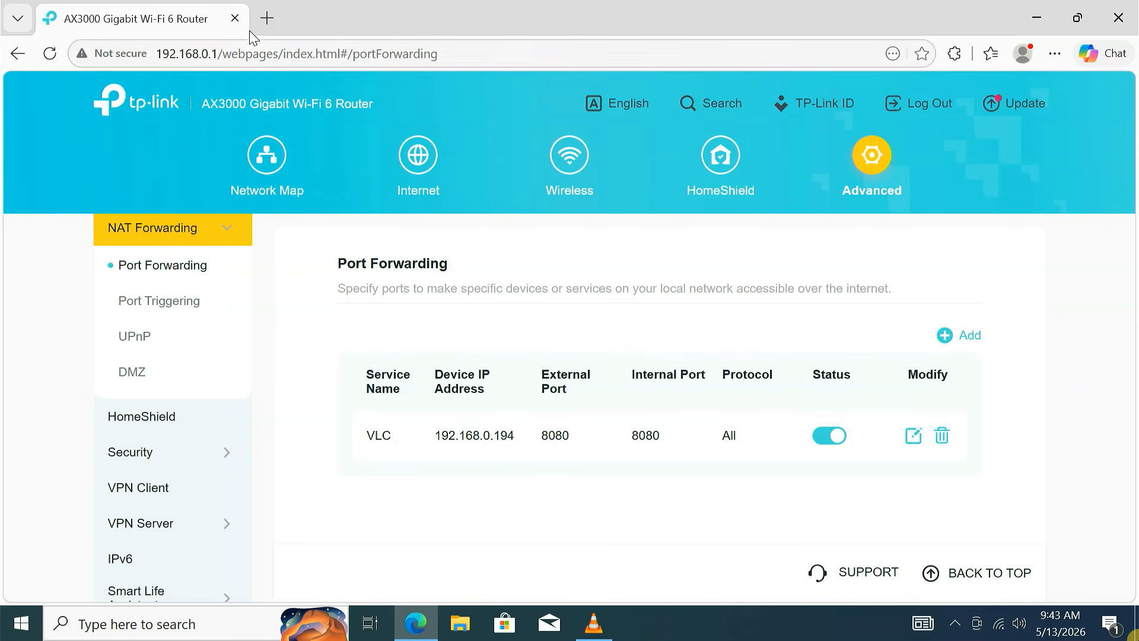
Step: Replace the router page with a new browser tab and search the web for "what is my ip address"
left_click(267, 17)
left_click(234, 19)
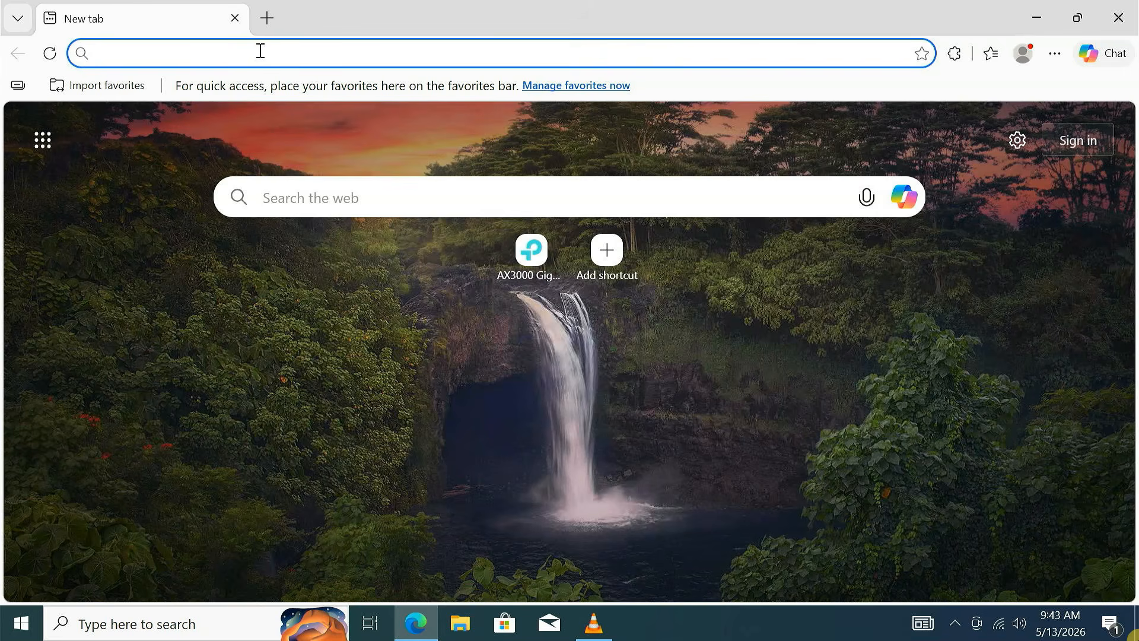
type("what is my ip address")
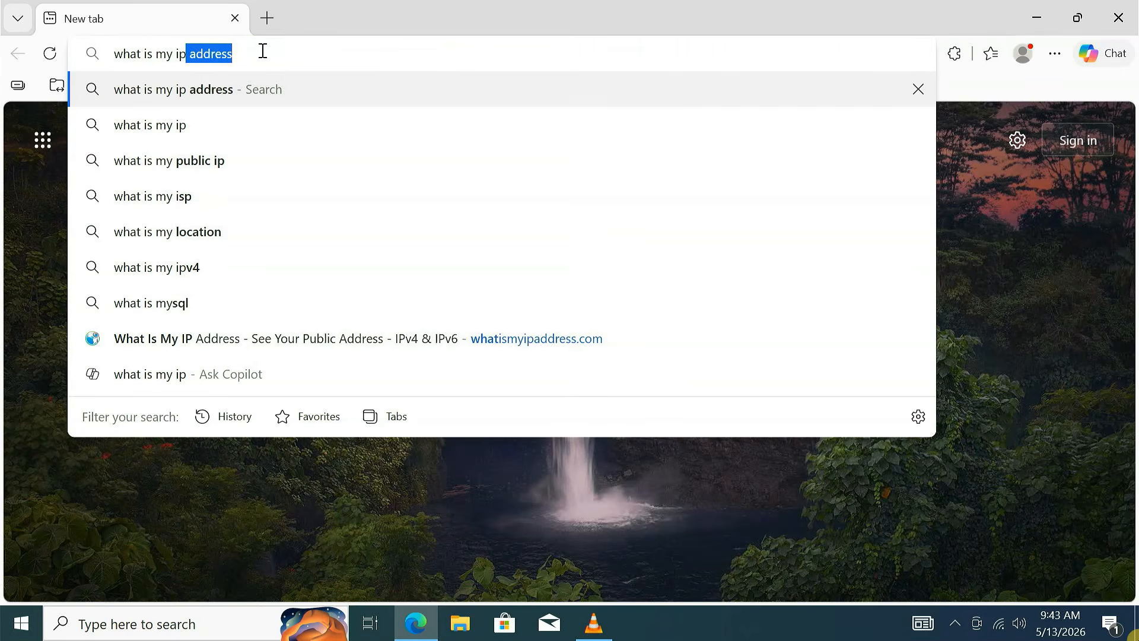
key("Return")
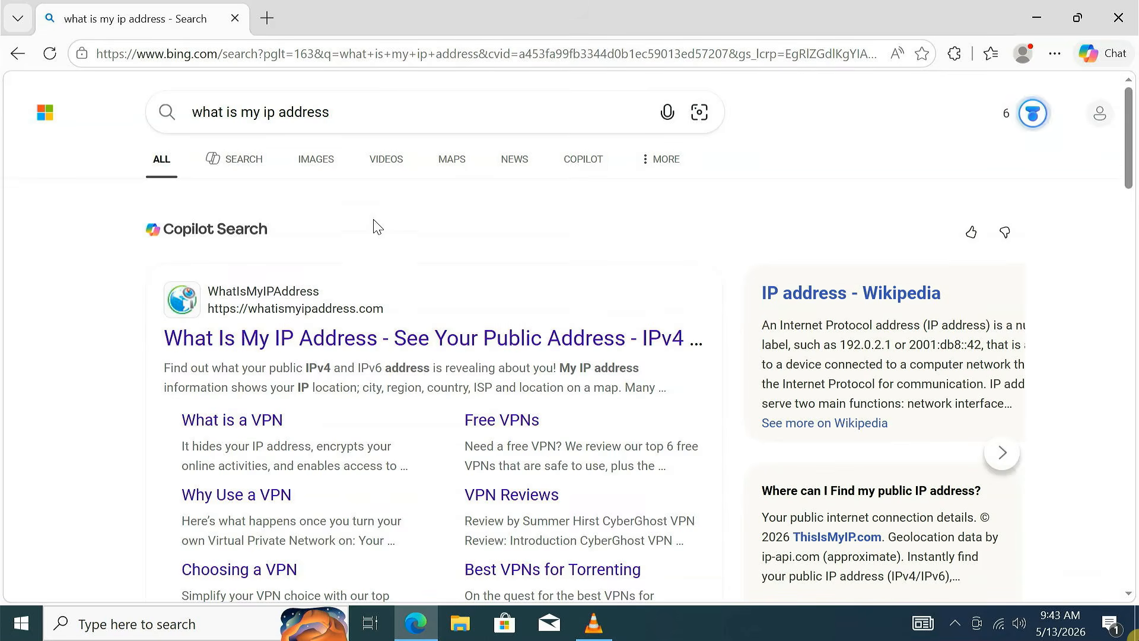
Step: Open the WhatIsMyIPAddress search result and look up the public IPv4 address of the connection
left_click(407, 337)
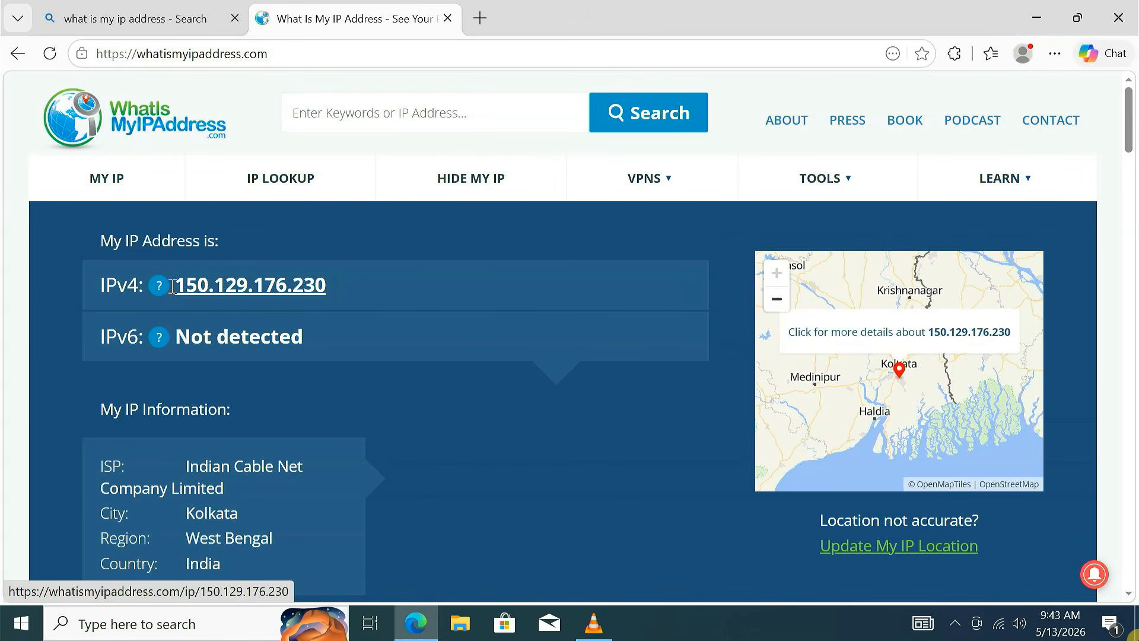
left_click_drag(172, 286, 326, 300)
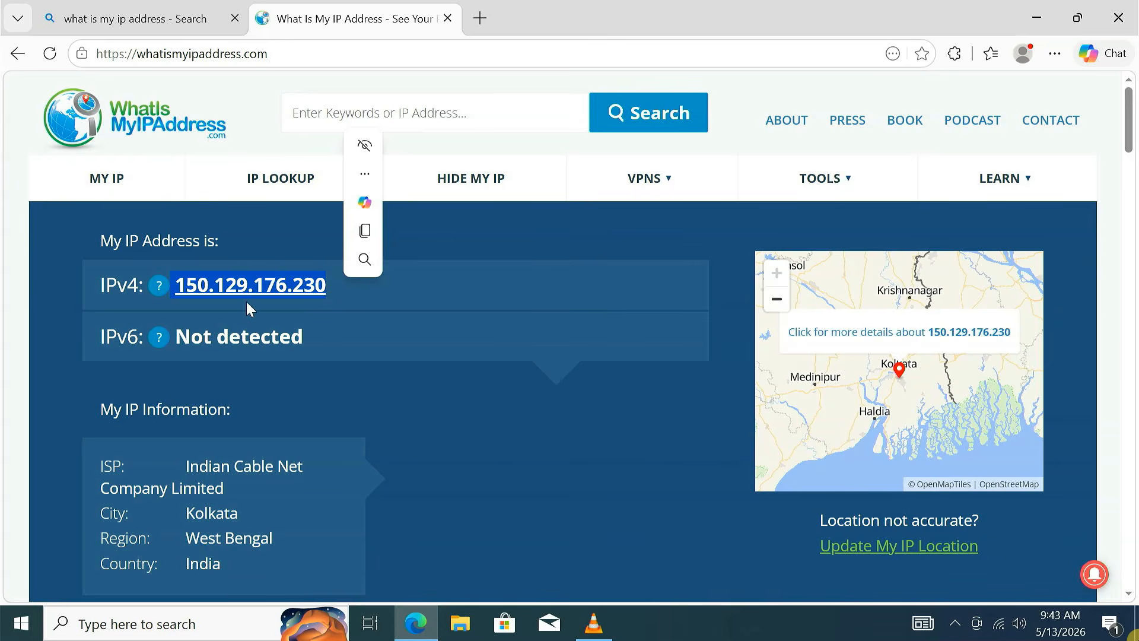
left_click(298, 301)
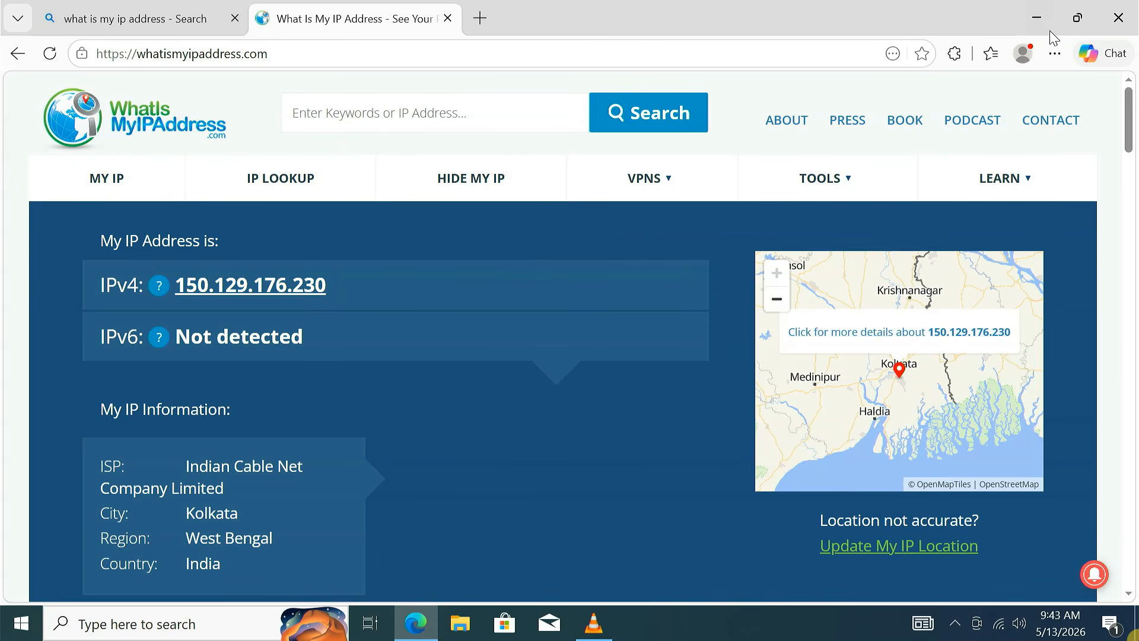
Step: Close the browser and resume the paused video in VLC media player
left_click(1116, 18)
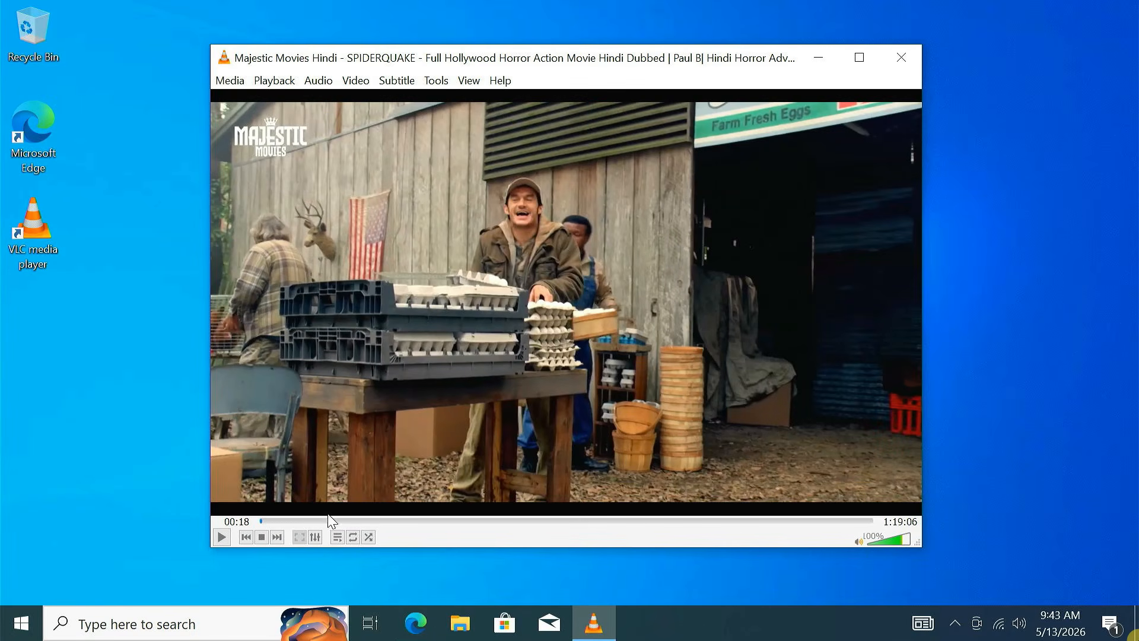
left_click(218, 537)
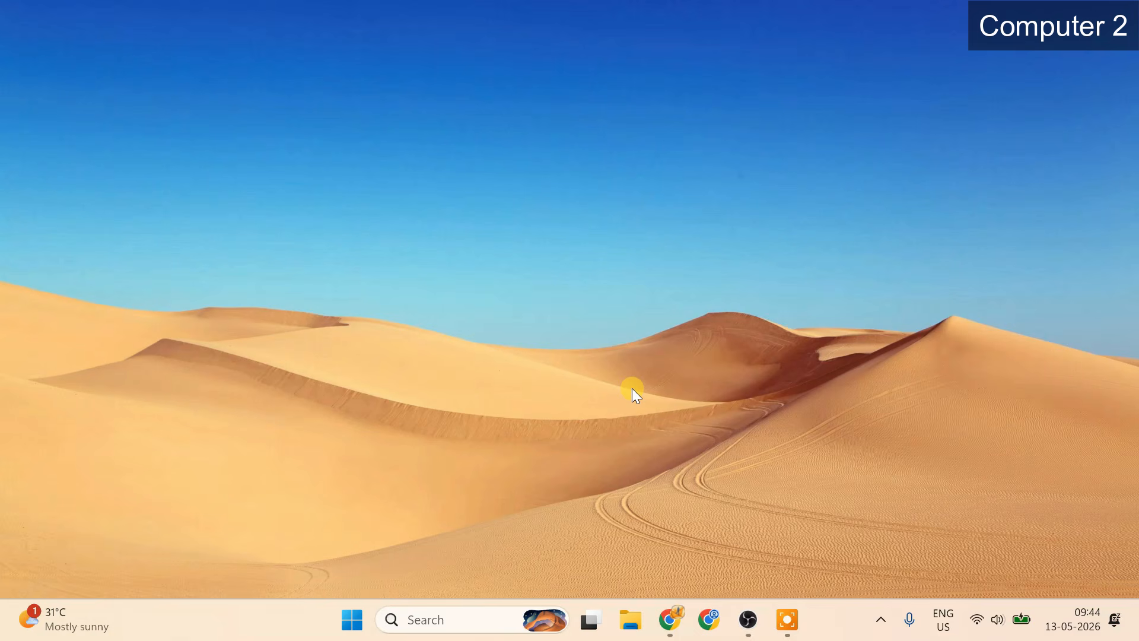
Step: On the second computer, find and launch VLC media player and move its window fully into view
left_click(469, 619)
type("vlc")
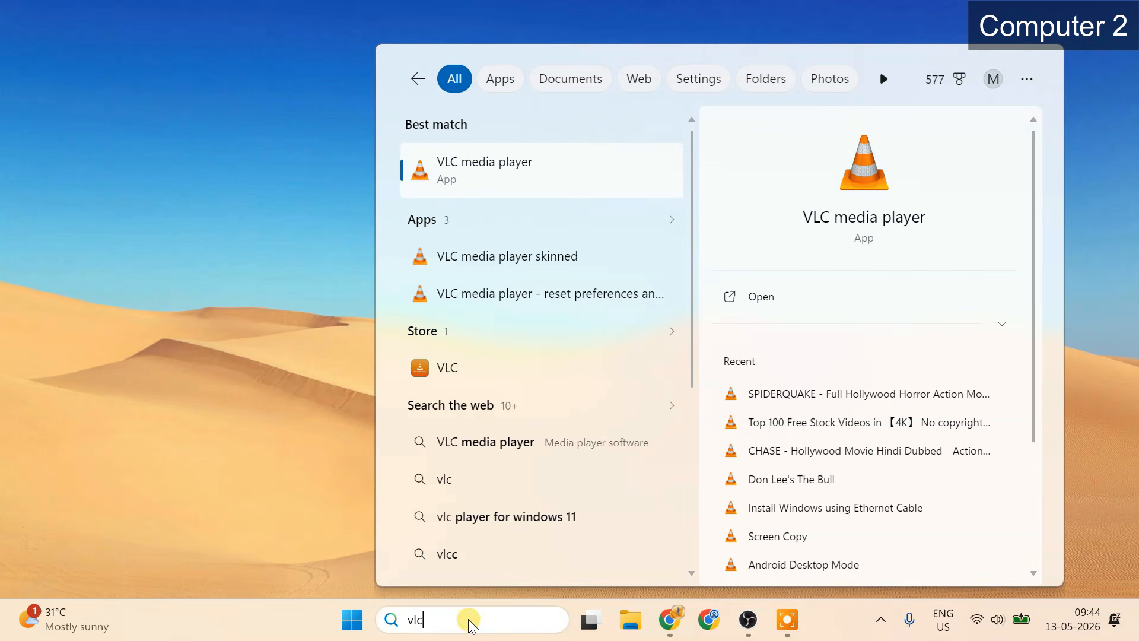
left_click(547, 175)
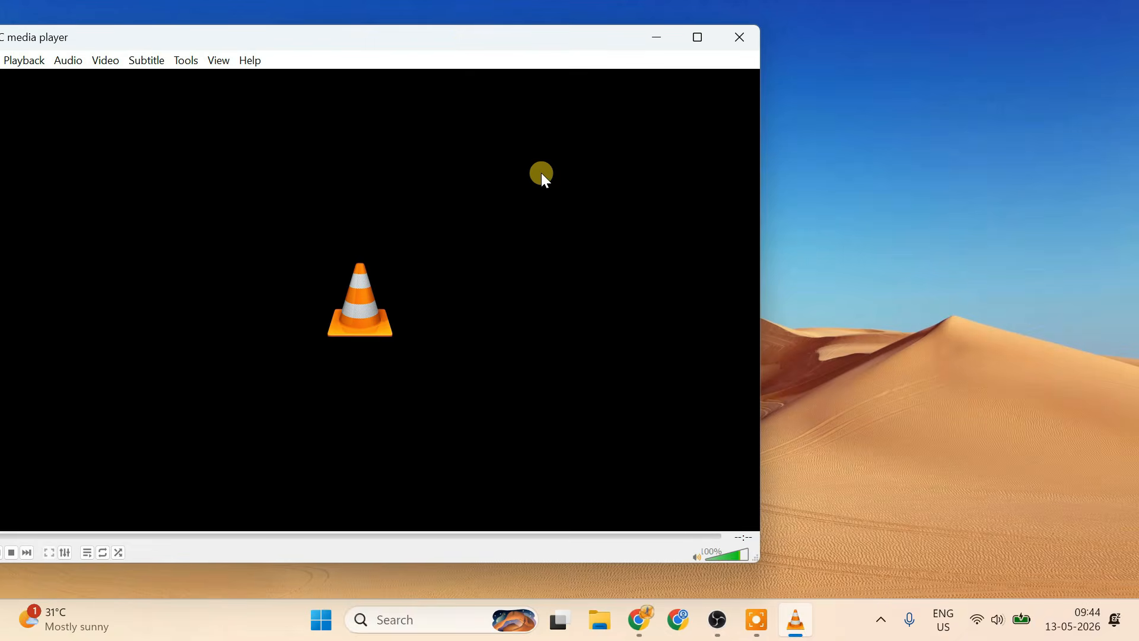
left_click_drag(452, 45, 684, 64)
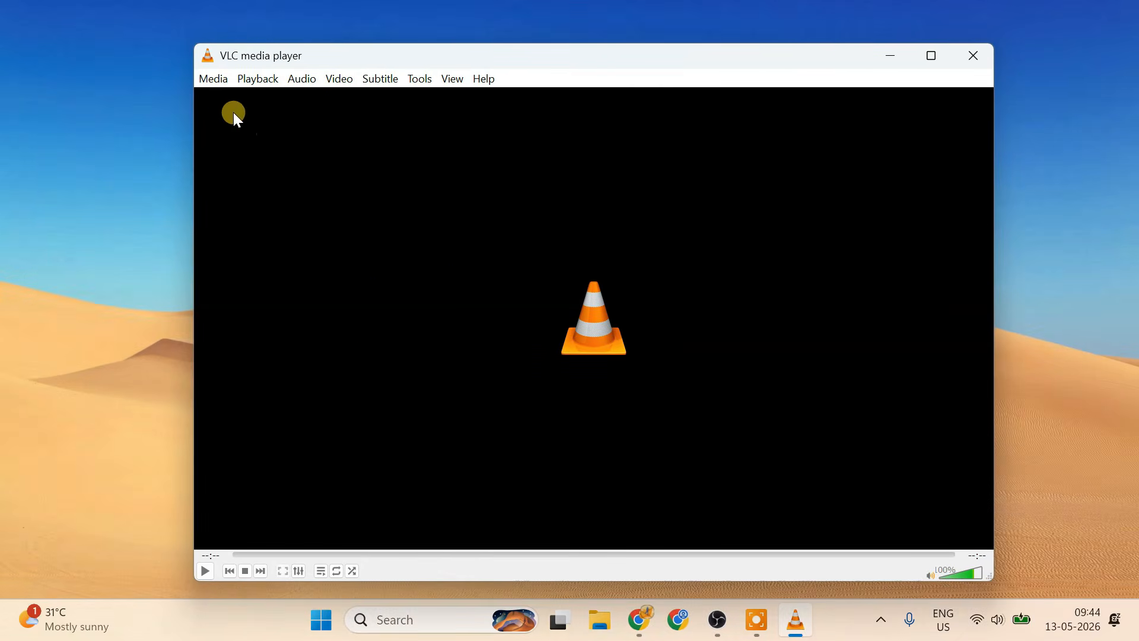
left_click(213, 78)
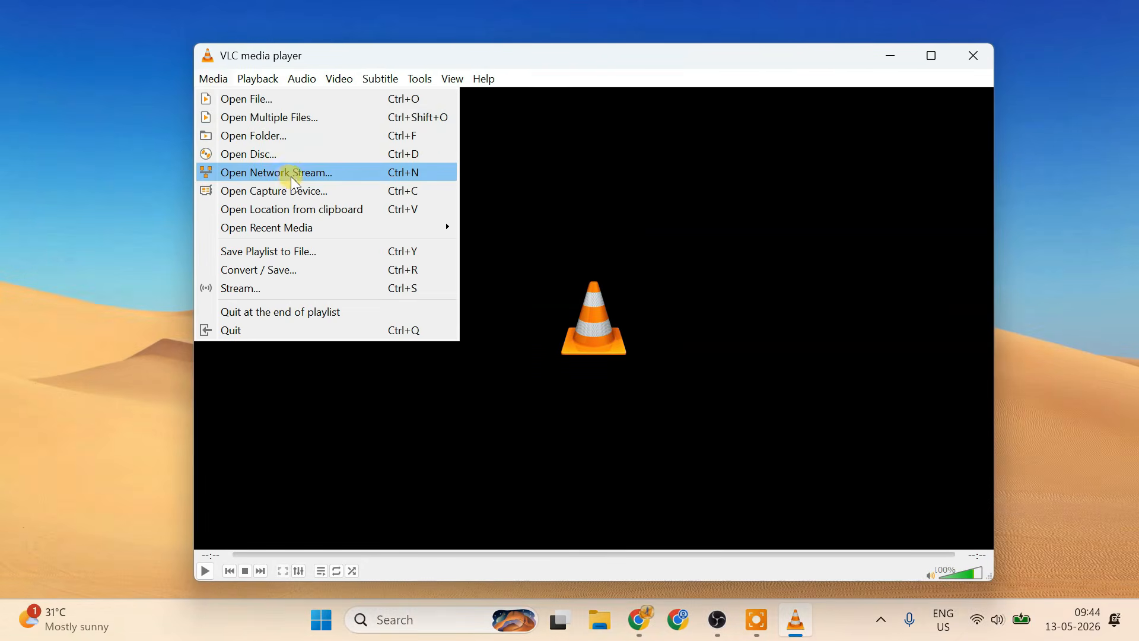
left_click(291, 178)
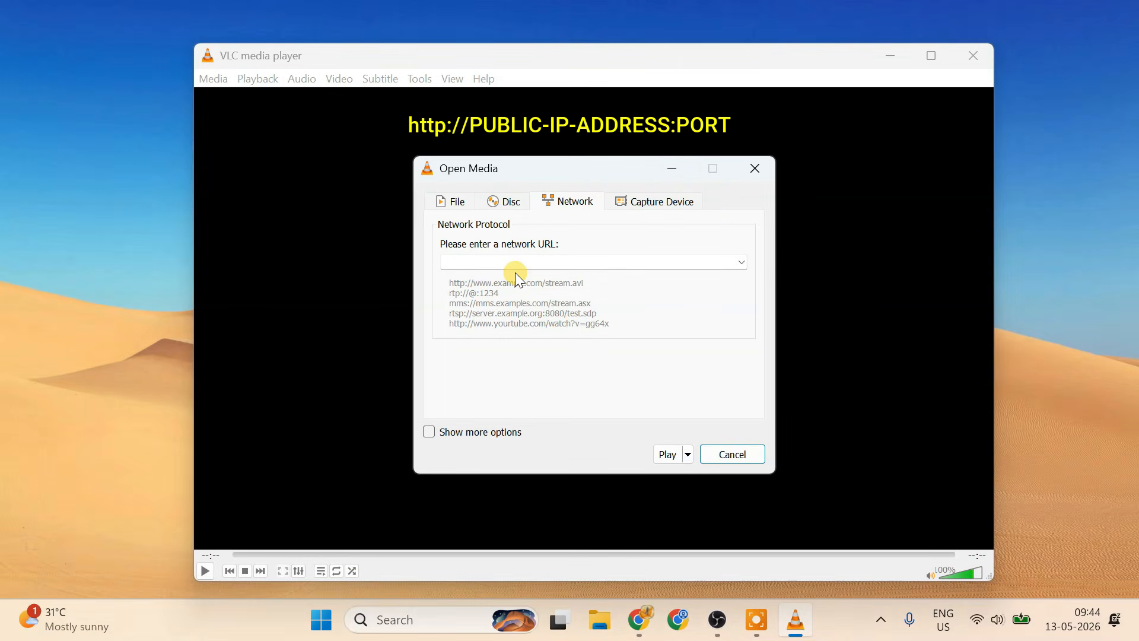
type("http")
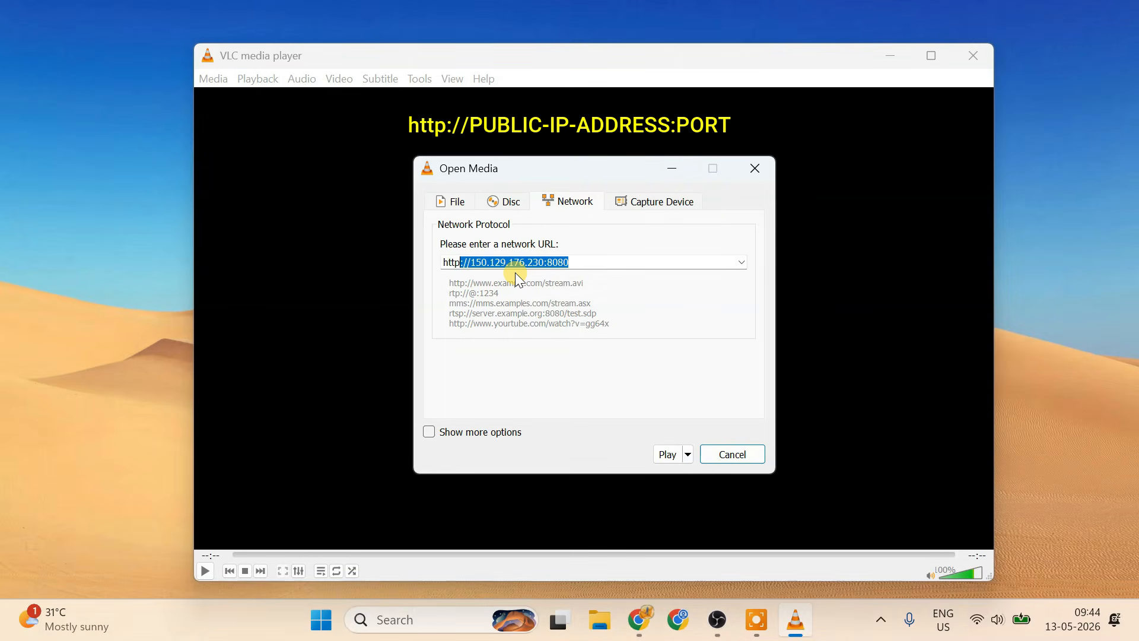
type("://150.129.176.230:8080")
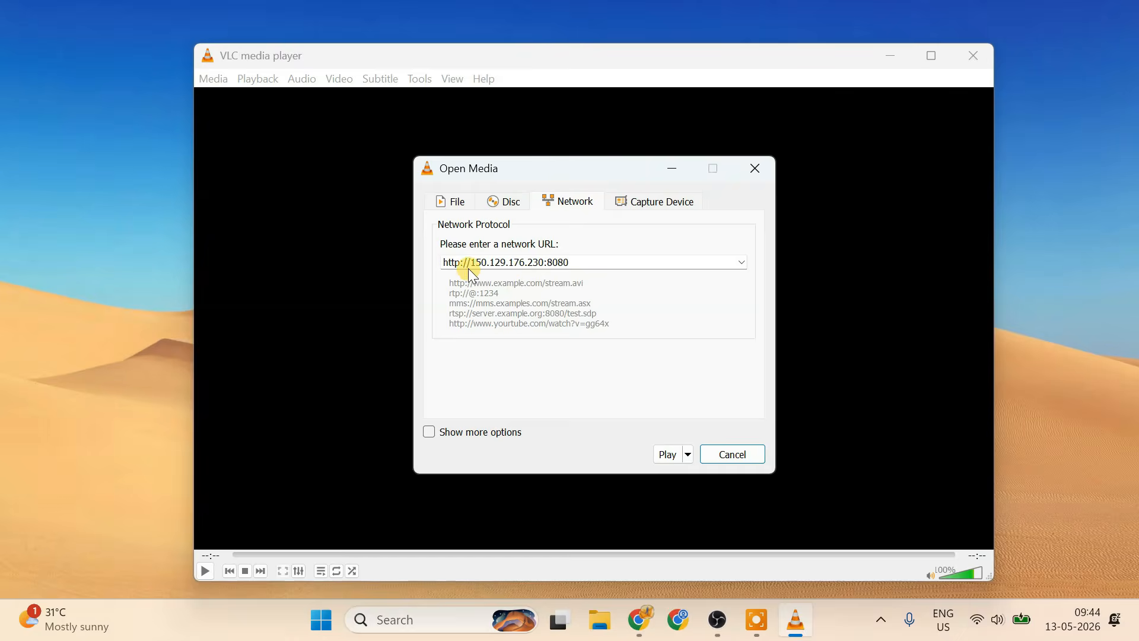
left_click(664, 457)
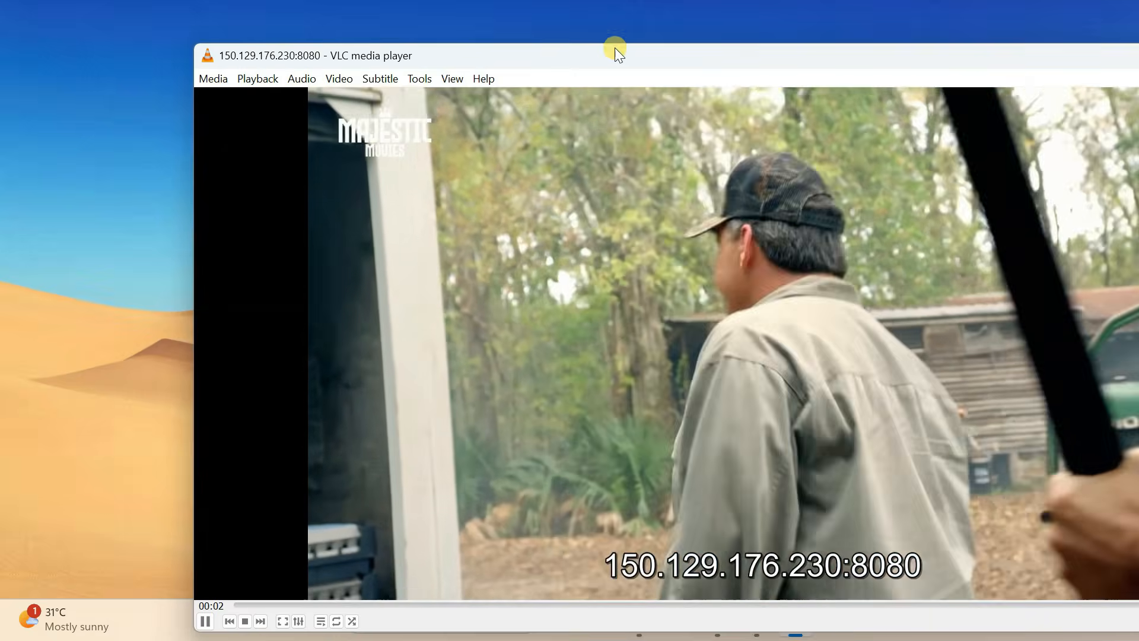
Step: Shrink and reposition the VLC window so the playing stream fits entirely on the desktop
left_click_drag(614, 48, 424, 34)
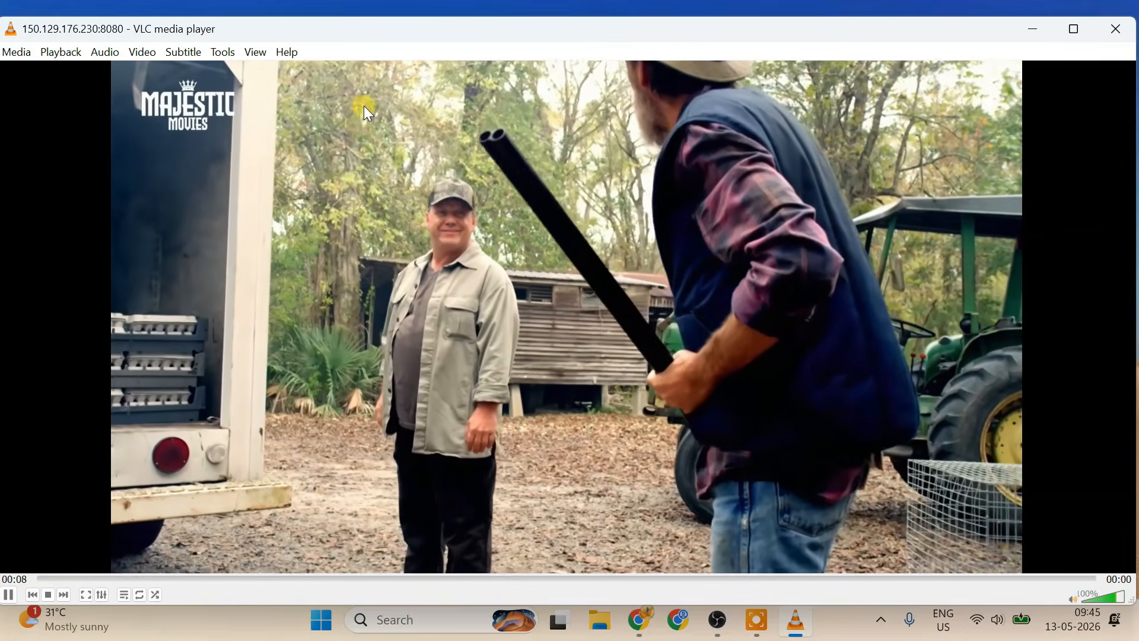
left_click_drag(326, 34, 372, 20)
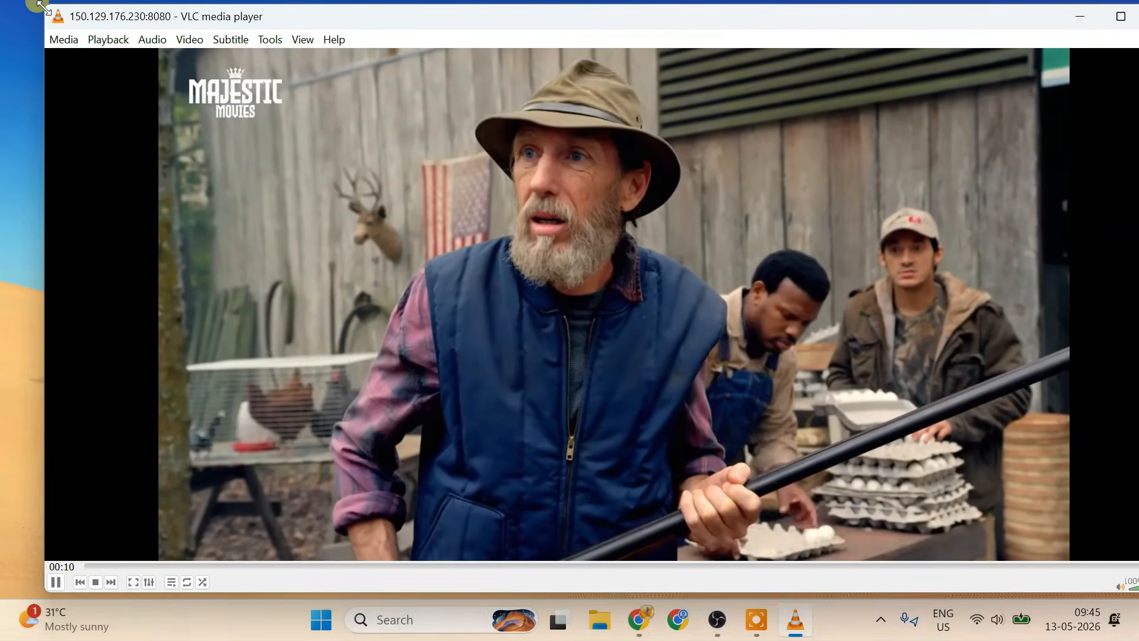
left_click_drag(43, 6, 283, 51)
left_click_drag(629, 60, 457, 43)
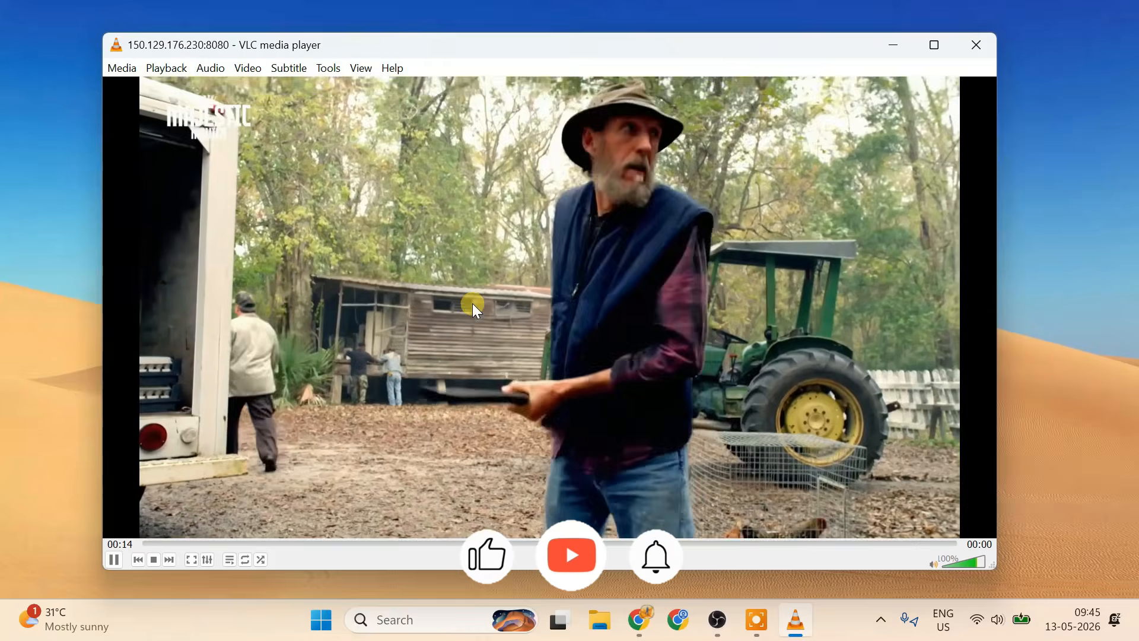